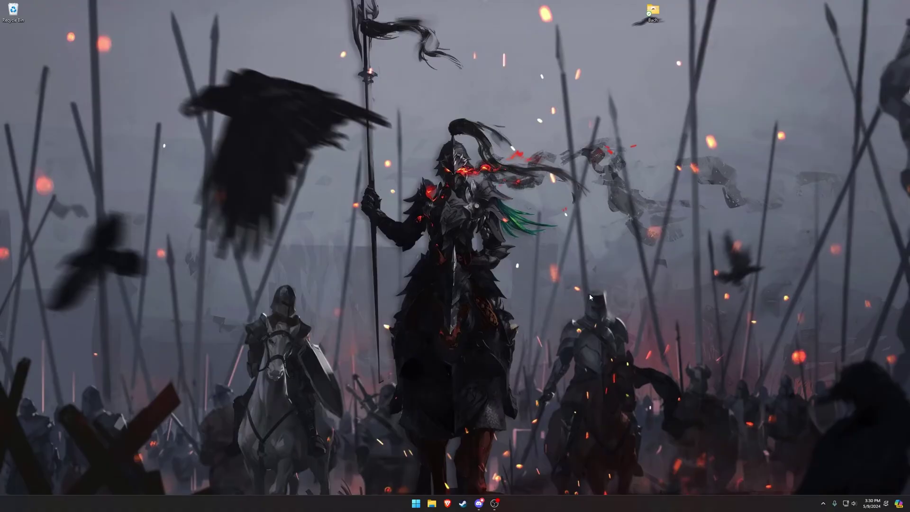
# - Launch iTunes, dismiss its notice about Apple Music and Apple TV, look over the Podcasts library, and close it
pyautogui.press('super')
pyautogui.write('itunes')
pyautogui.press('Return')
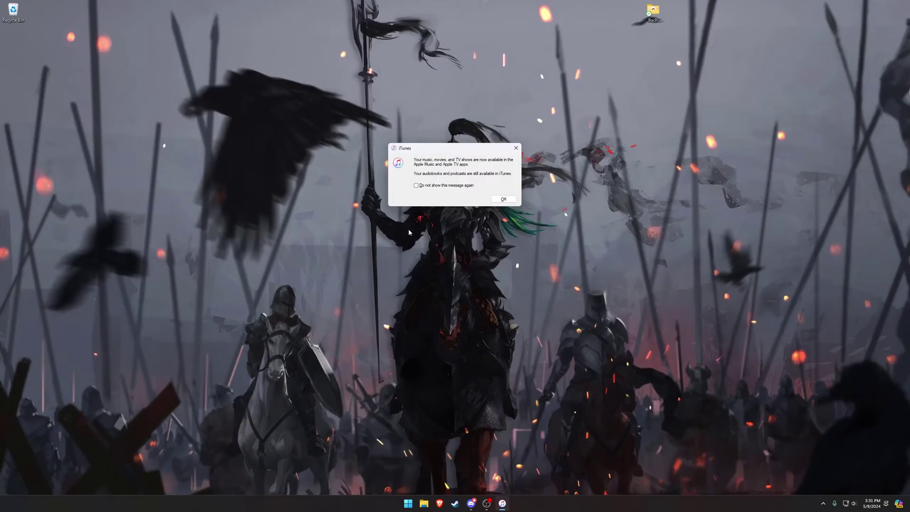
pyautogui.click(502, 202)
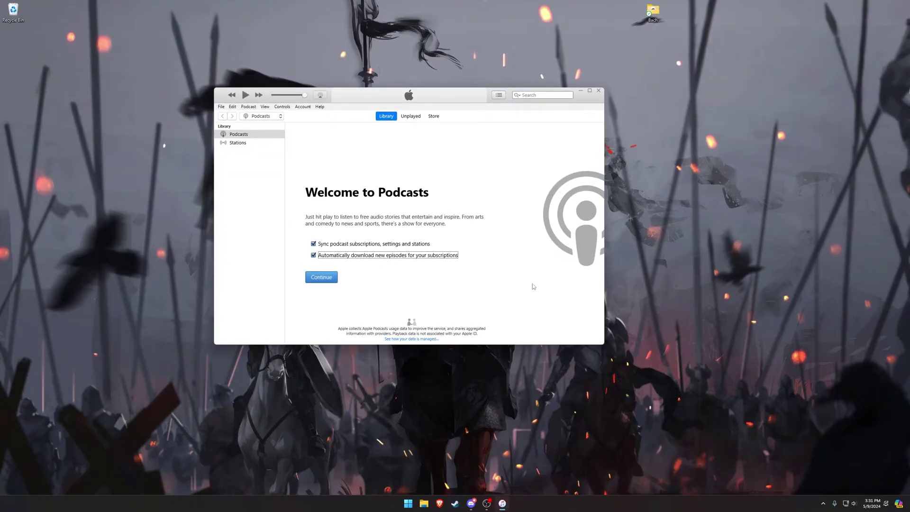
pyautogui.click(255, 218)
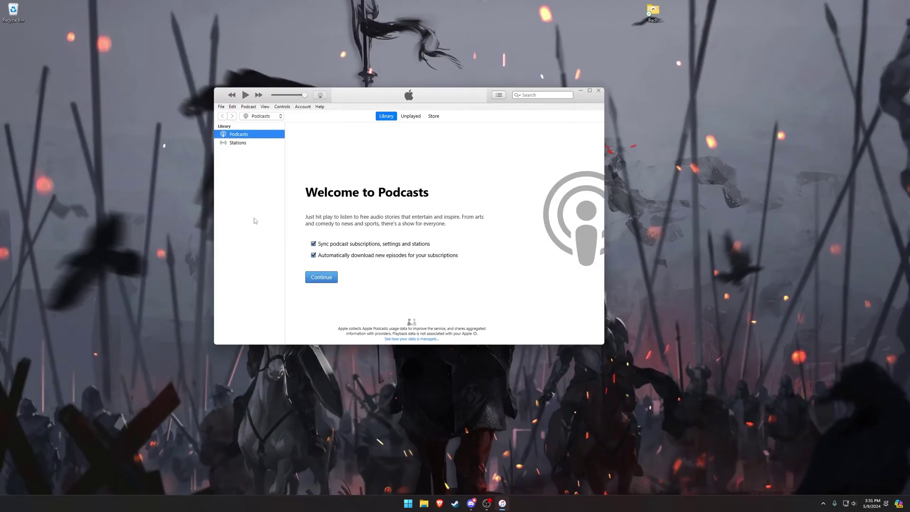
pyautogui.click(599, 91)
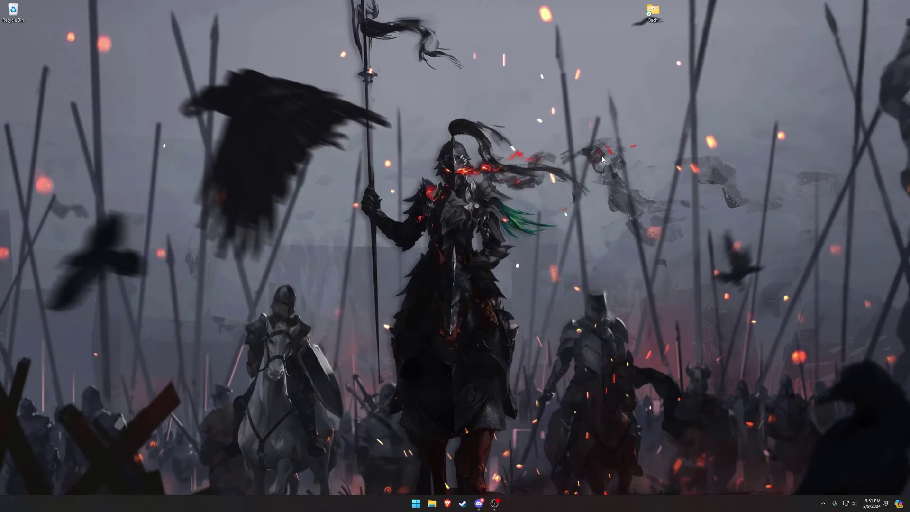
# - Open the Microsoft Store, search for "apple music", and open the Apple Music app page
pyautogui.press('super')
pyautogui.write('store')
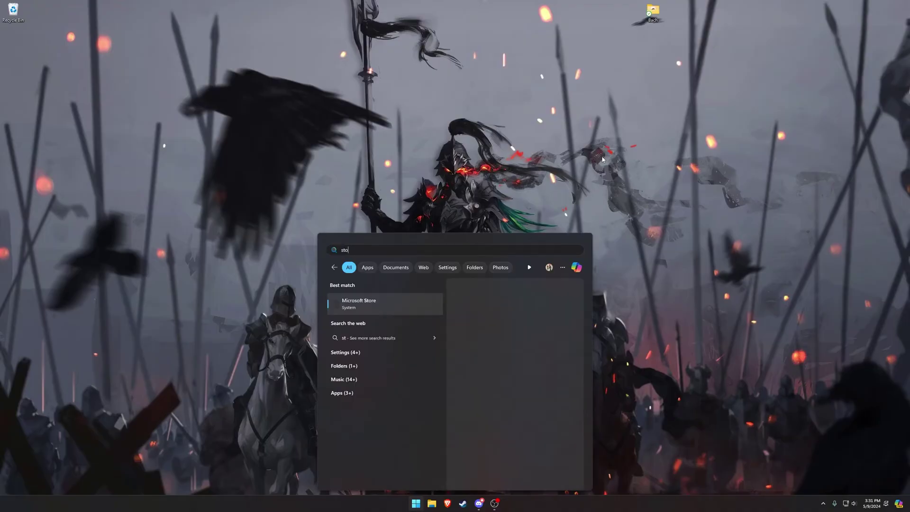
pyautogui.click(362, 306)
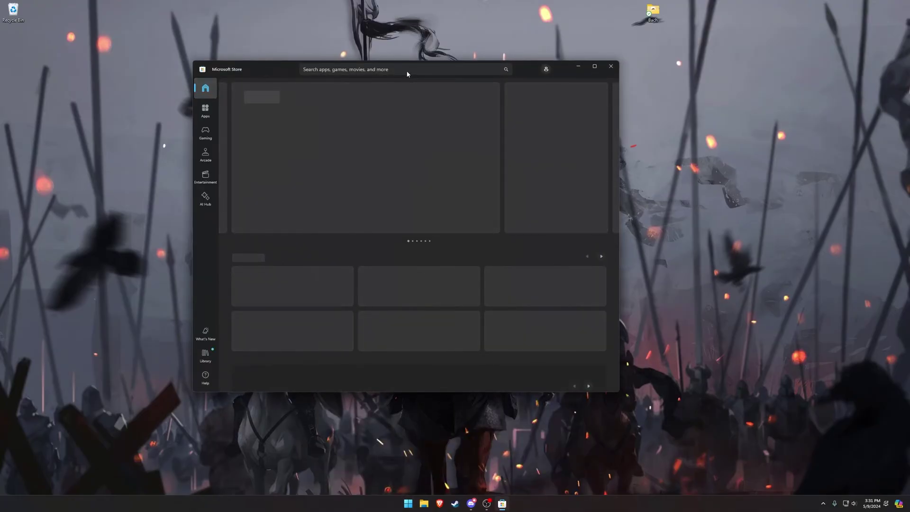
pyautogui.click(407, 70)
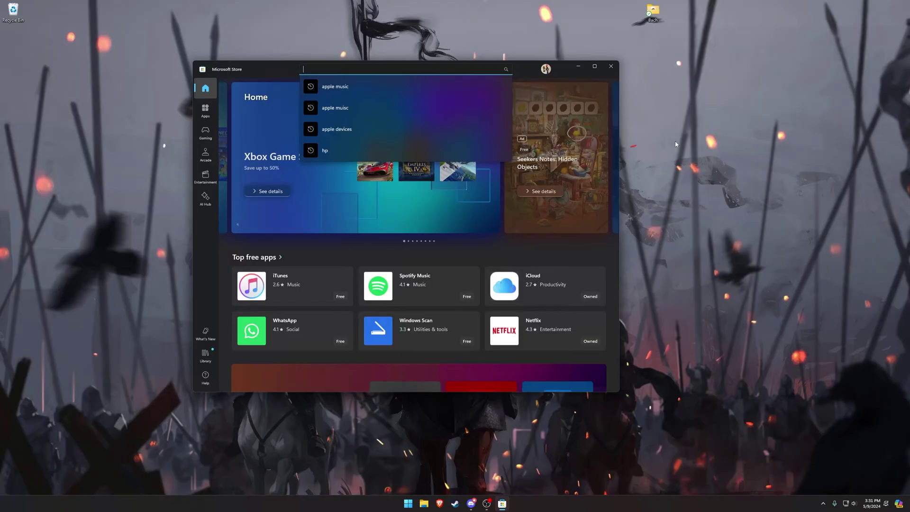
pyautogui.write('apple music')
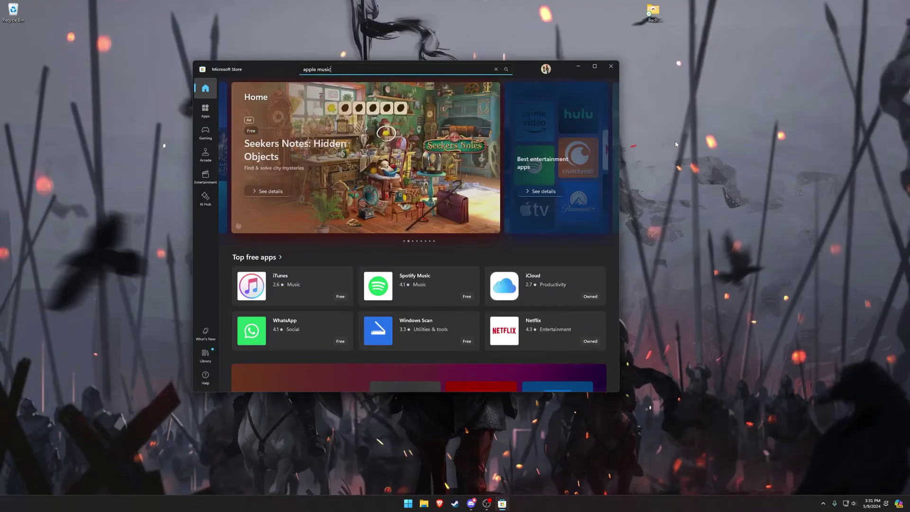
pyautogui.press('Return')
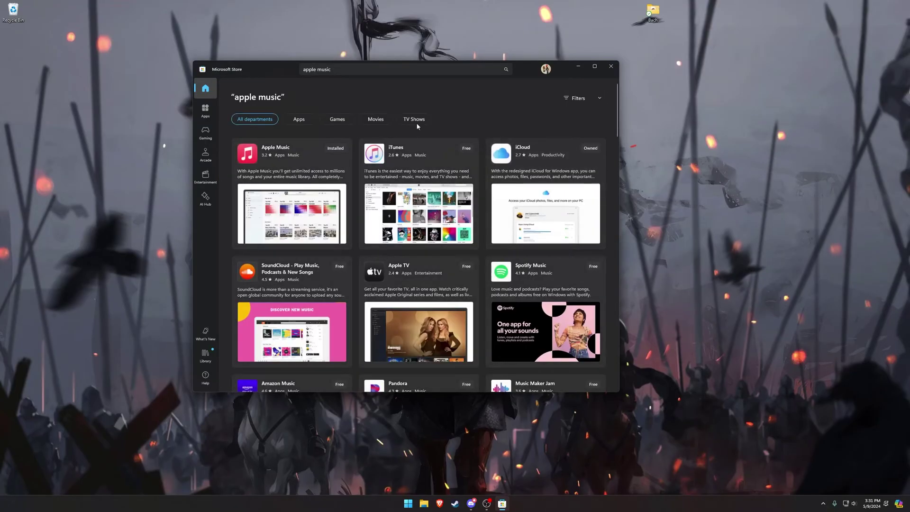
pyautogui.click(303, 170)
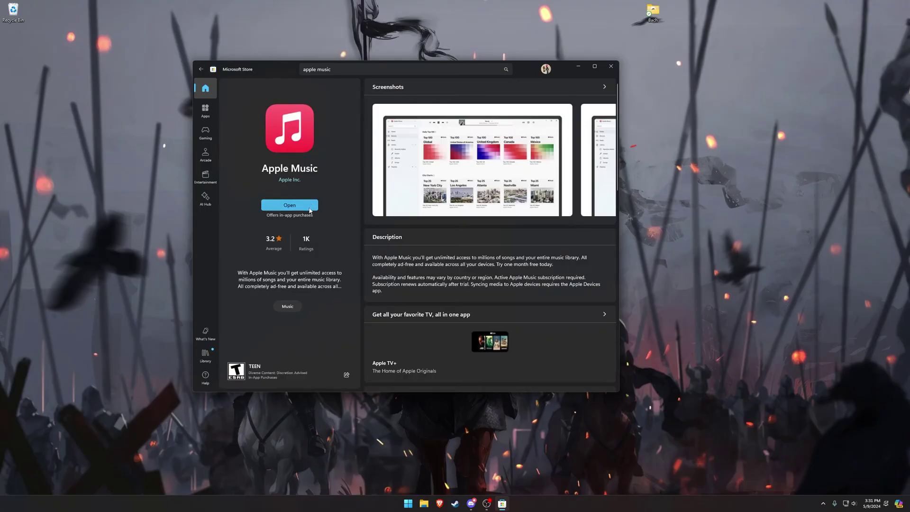
# - Search the store for "apple devices", view the Apple Devices app page, and close the store
pyautogui.click(308, 69)
pyautogui.write('a')
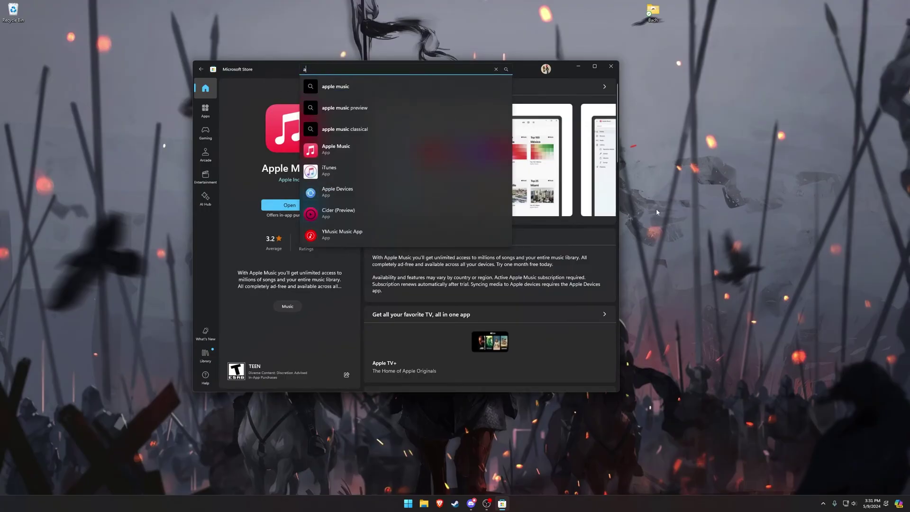
pyautogui.write('pple devices a')
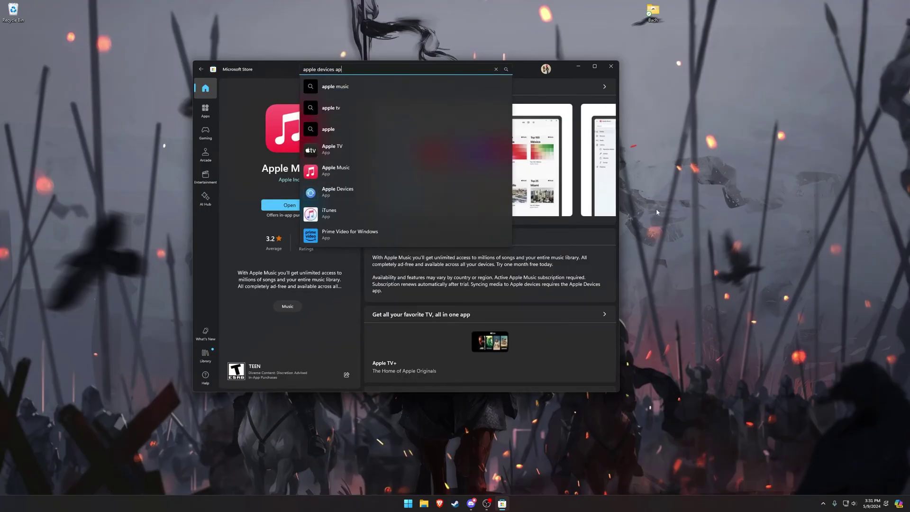
pyautogui.press('Return')
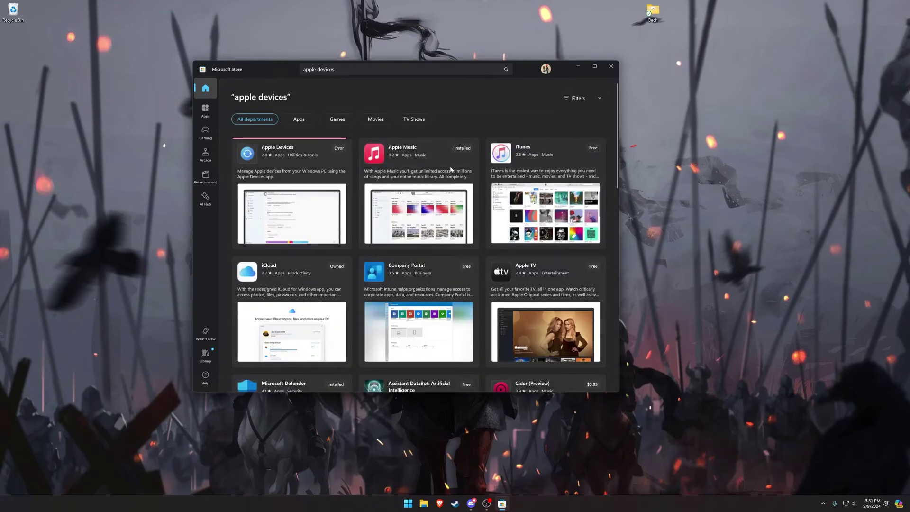
pyautogui.click(307, 182)
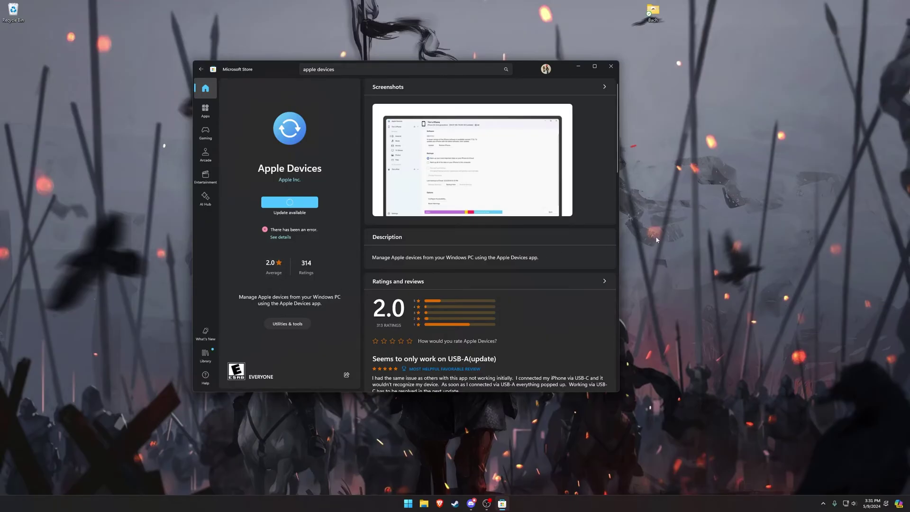
pyautogui.click(611, 66)
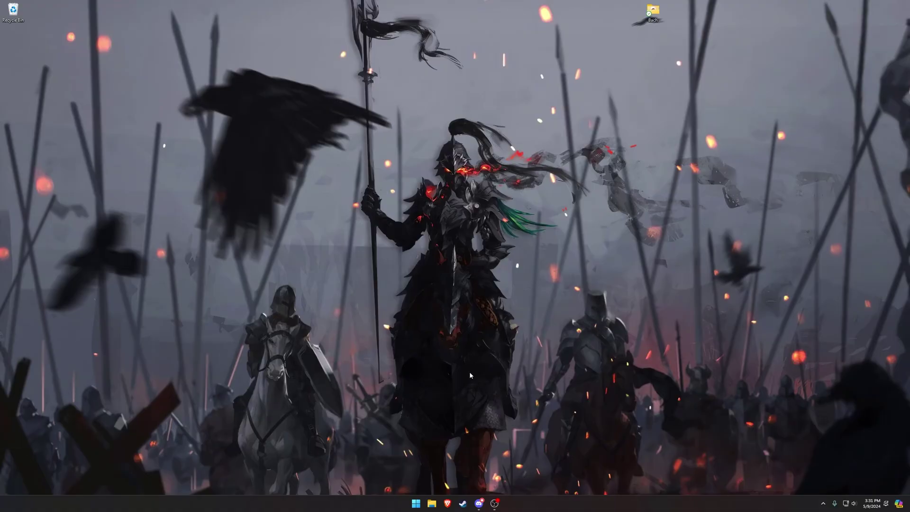
# - Browse to the iTunes Media folder inside Music > iTunes in File Explorer, and close the window
pyautogui.click(432, 502)
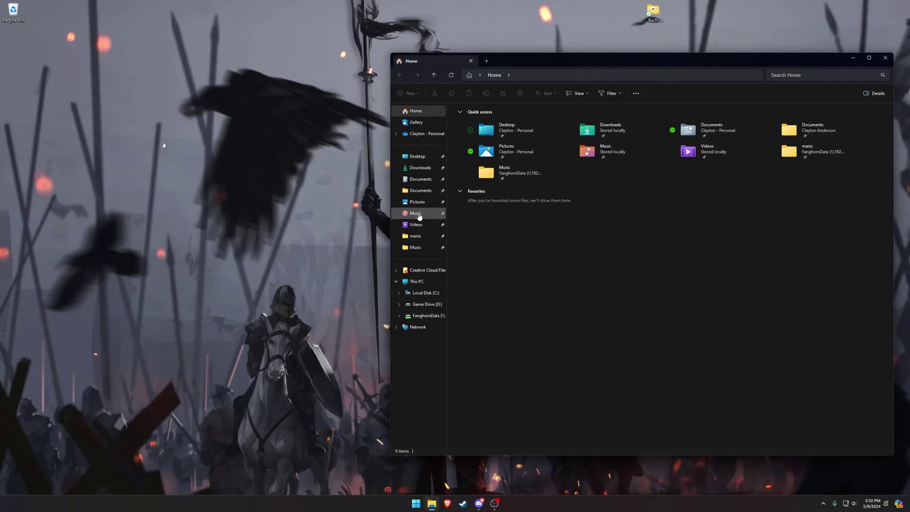
pyautogui.click(419, 216)
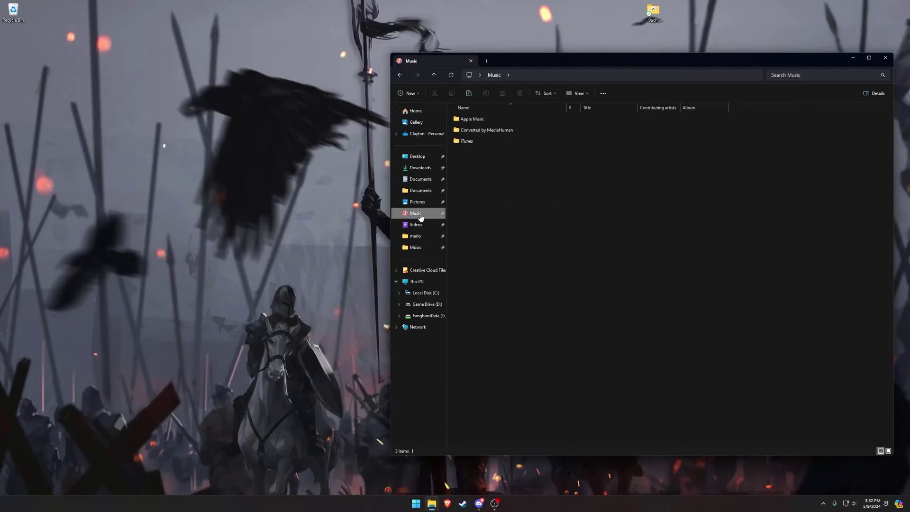
pyautogui.doubleClick(477, 140)
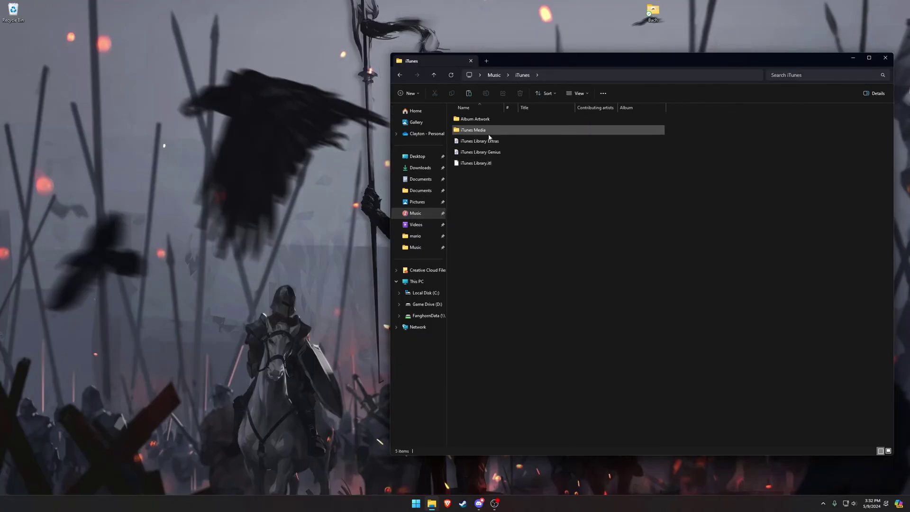
pyautogui.doubleClick(488, 132)
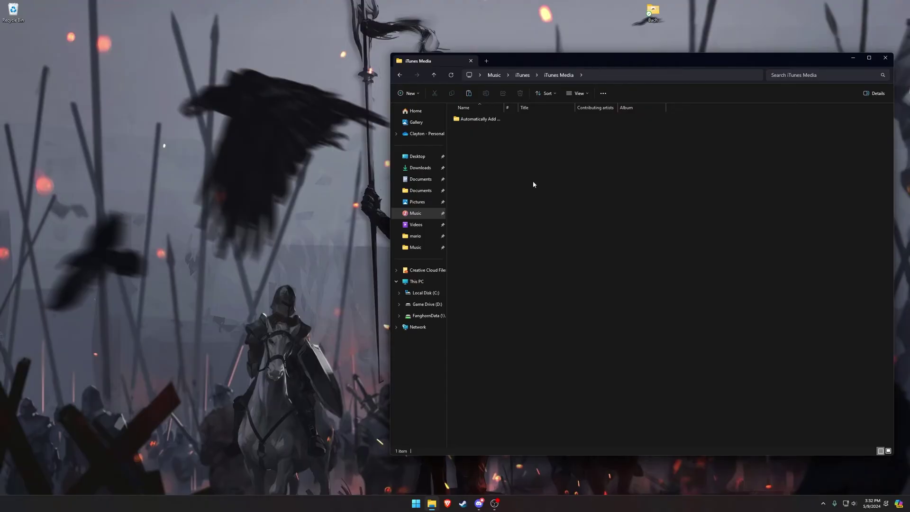
pyautogui.click(885, 57)
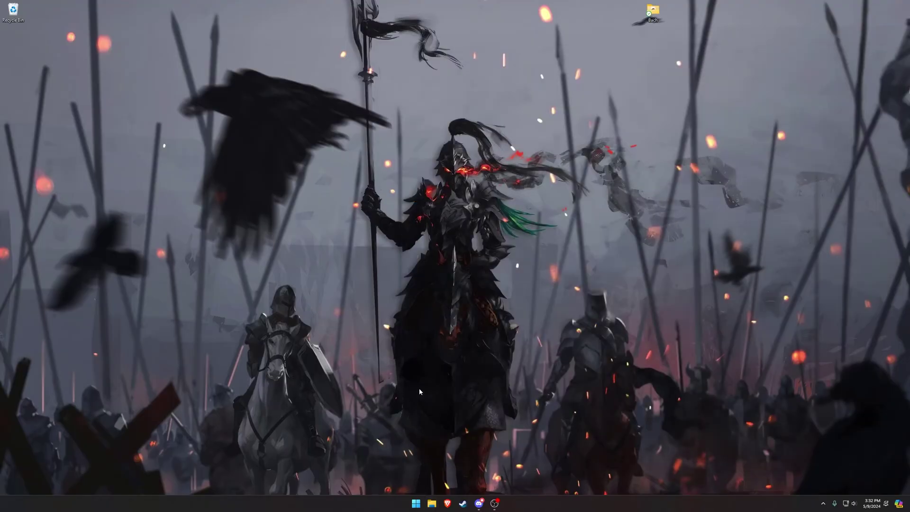
# - Launch the Apple Music app
pyautogui.click(417, 503)
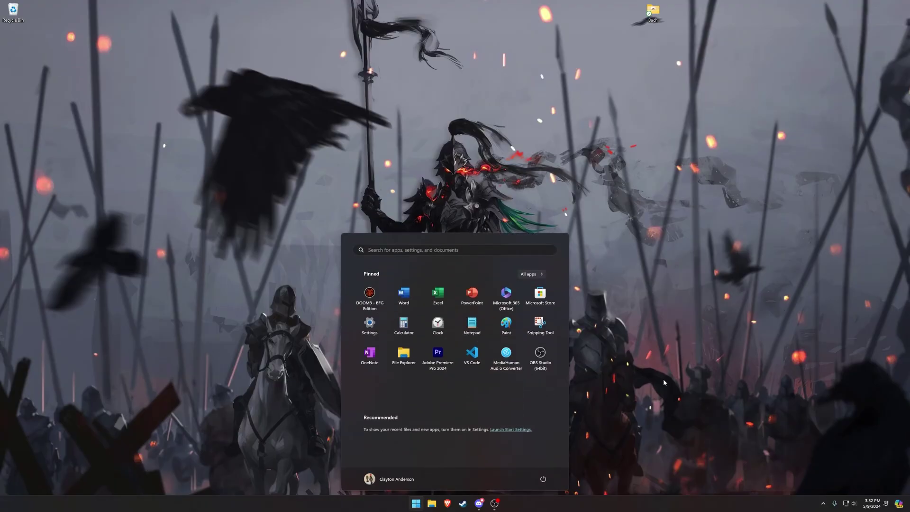
pyautogui.write('apple music')
pyautogui.press('Return')
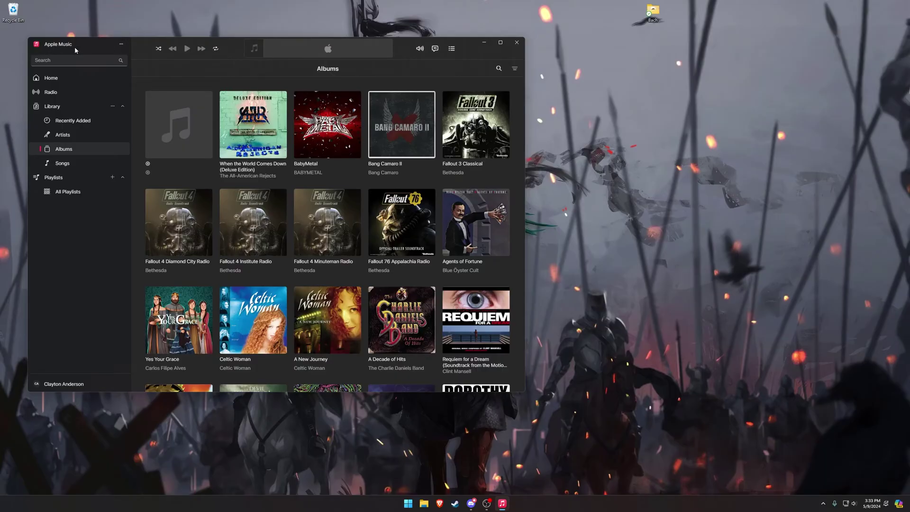
# - View the Add Folder To Library chooser in Apple Music and cancel it without selecting a folder
pyautogui.click(124, 46)
pyautogui.moveTo(134, 59)
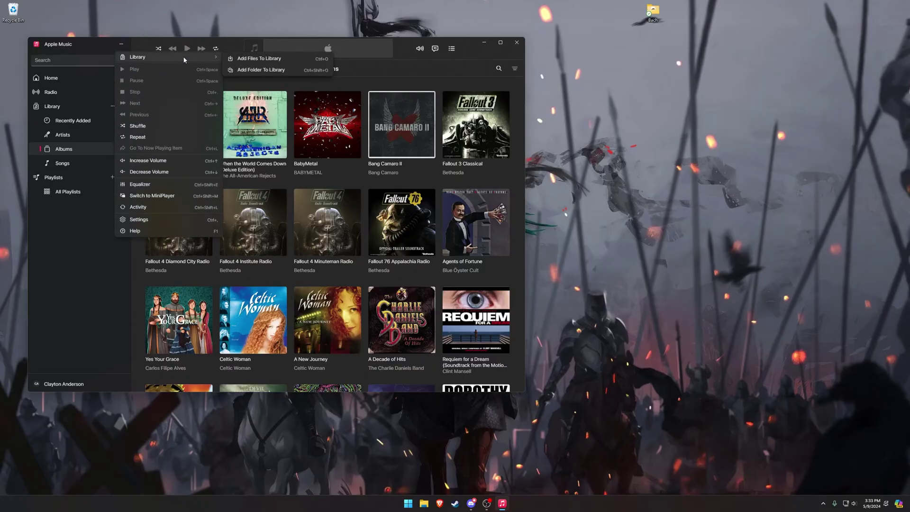
pyautogui.click(294, 69)
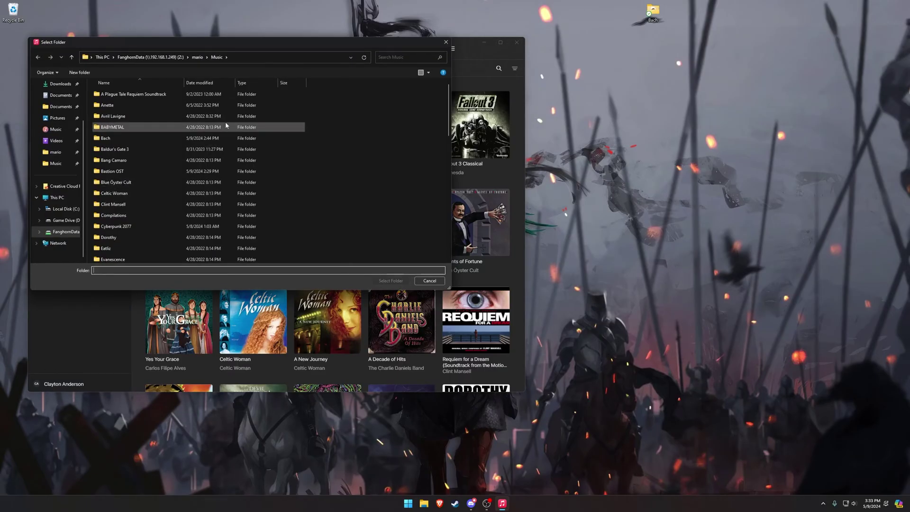
pyautogui.click(429, 281)
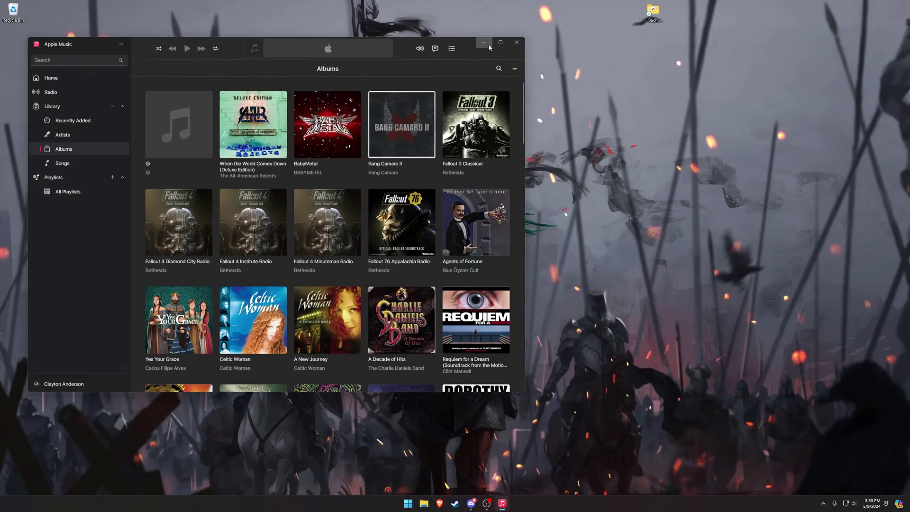
# - Minimize Apple Music, examine the artist folders under Music > Apple Music > Media > Music in File Explorer, and minimize the Explorer window
pyautogui.click(488, 43)
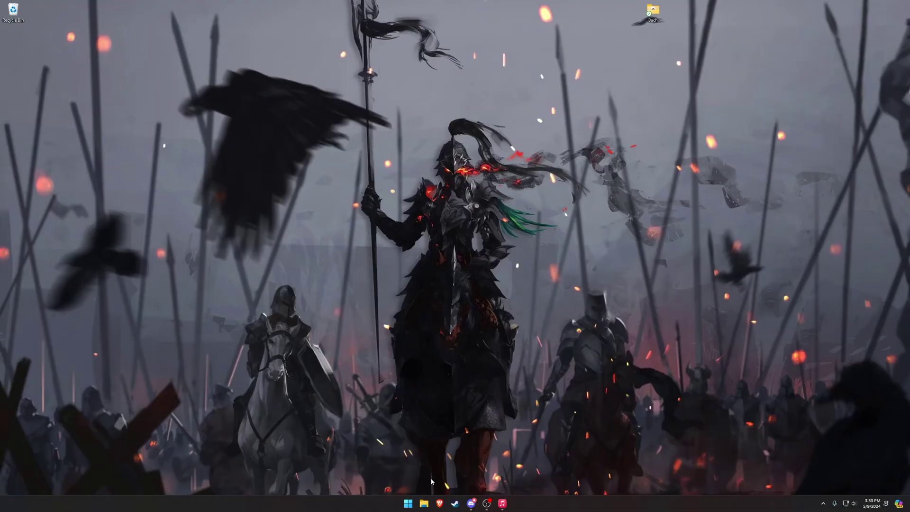
pyautogui.click(423, 503)
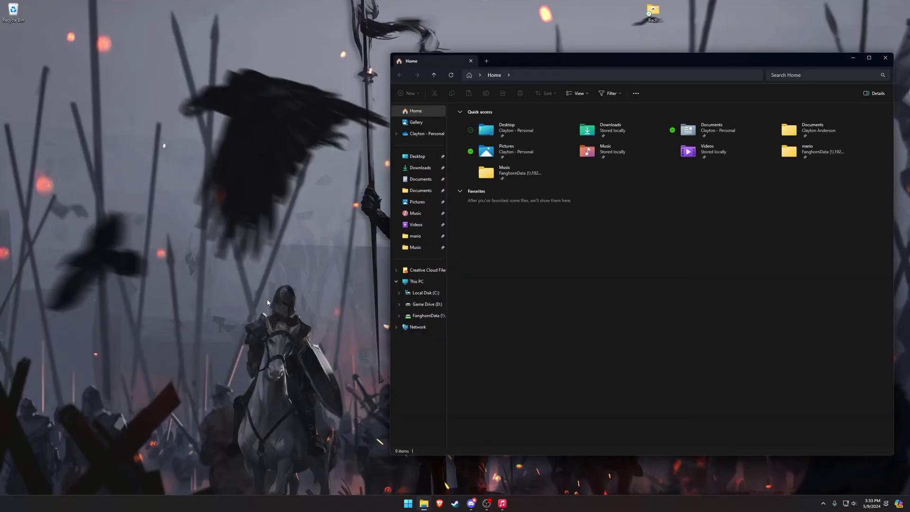
pyautogui.click(191, 237)
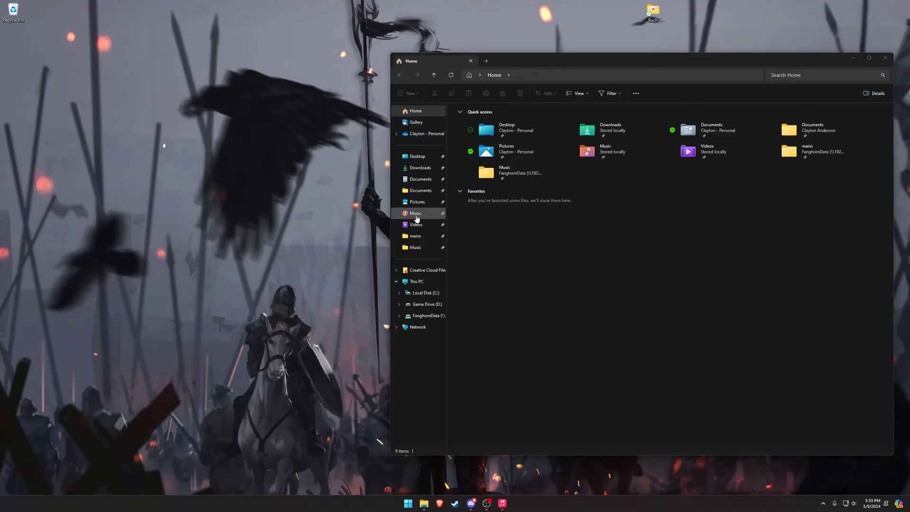
pyautogui.click(412, 213)
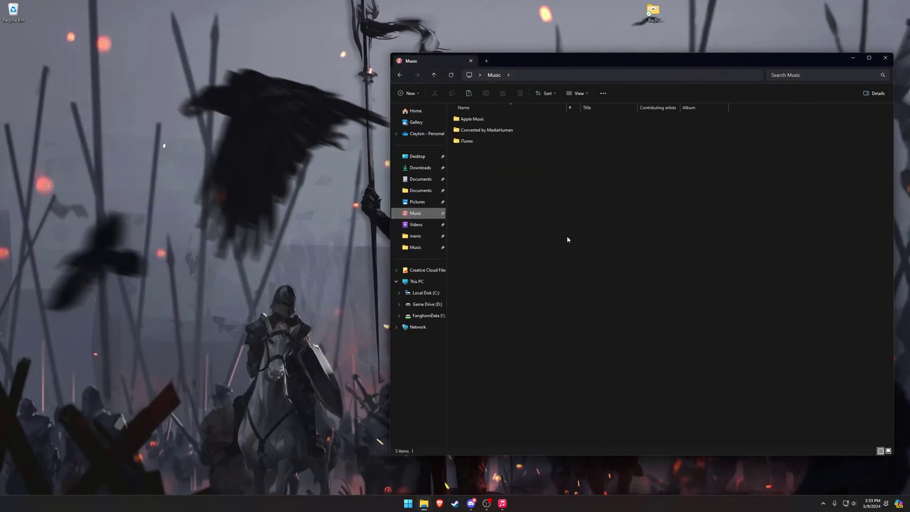
pyautogui.doubleClick(499, 120)
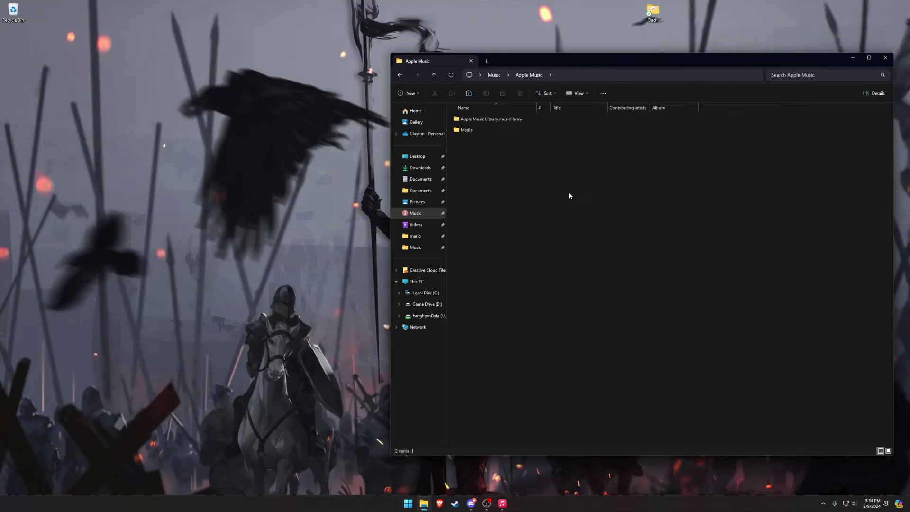
pyautogui.doubleClick(496, 131)
pyautogui.doubleClick(486, 130)
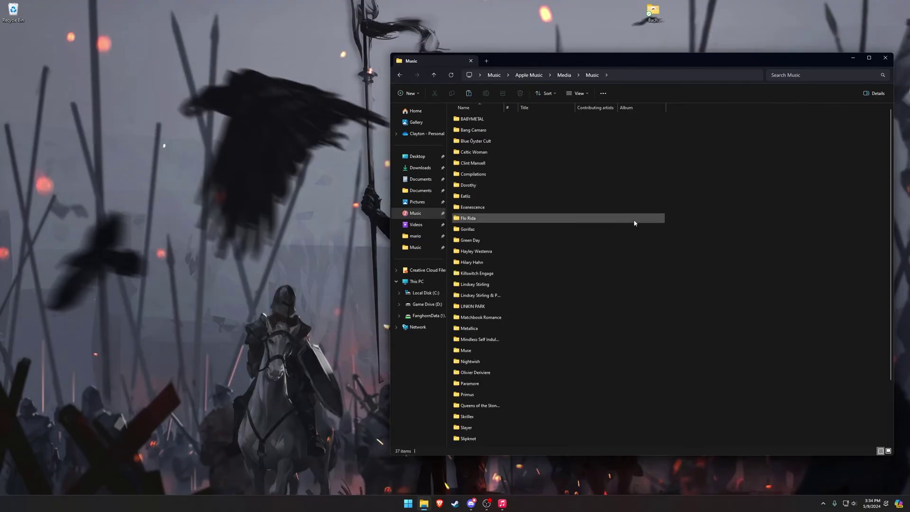
pyautogui.scroll(-3, 636, 232)
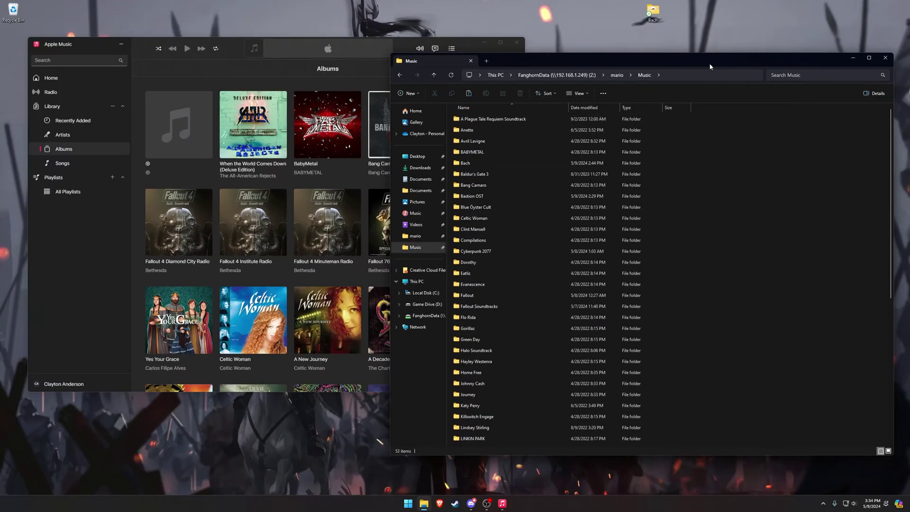
pyautogui.click(851, 58)
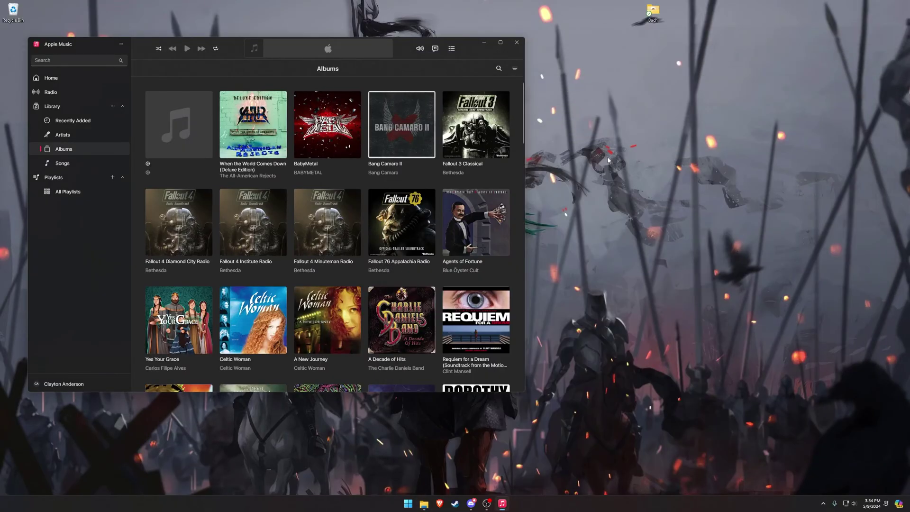
# - Open the desktop's Bach folder to view its FLAC files and bring the Apple Music window back to the front
pyautogui.doubleClick(656, 13)
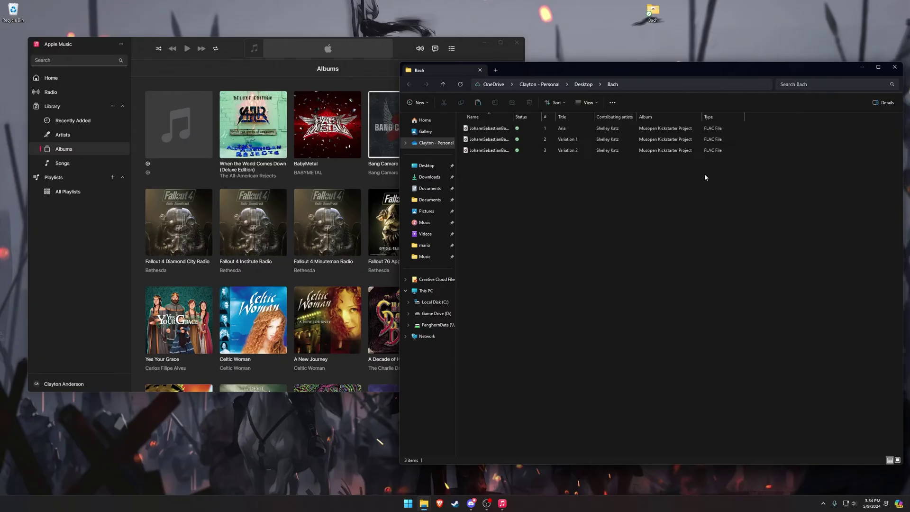
pyautogui.click(92, 261)
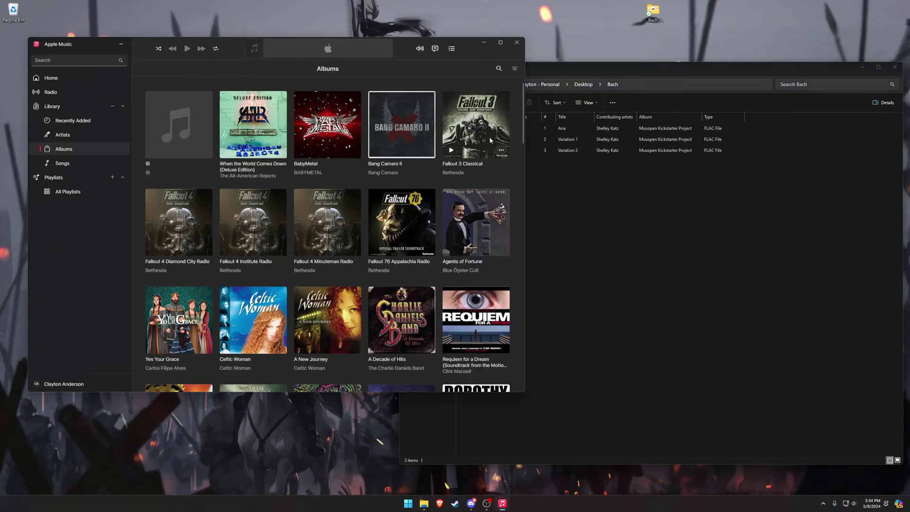
# - Filter the Apple Music albums for "Musopen" and try to add the Aria FLAC file from the Bach folder to the library
pyautogui.click(498, 68)
pyautogui.write('Mus')
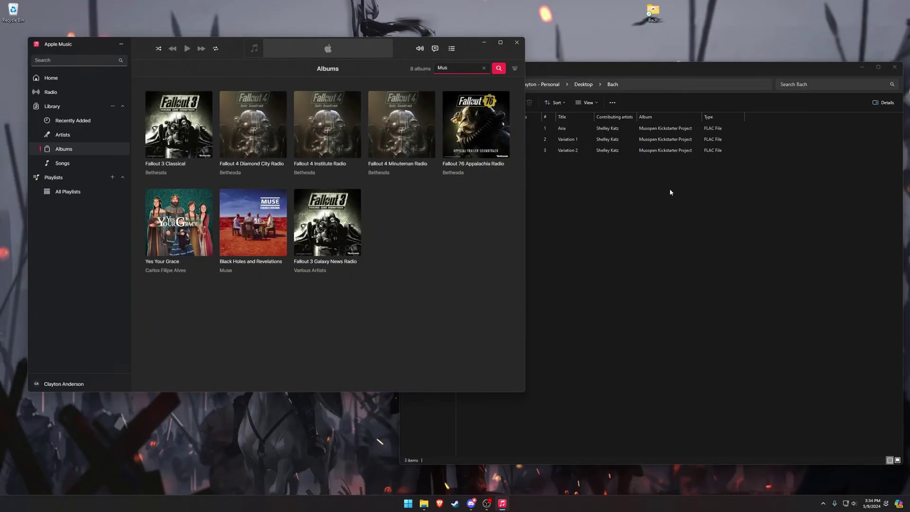
pyautogui.write('open')
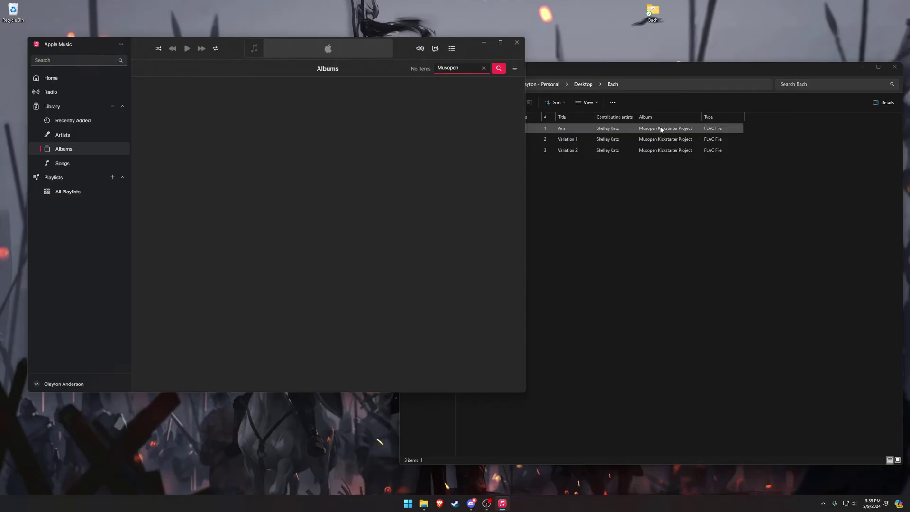
pyautogui.moveTo(661, 129); pyautogui.dragTo(409, 177)
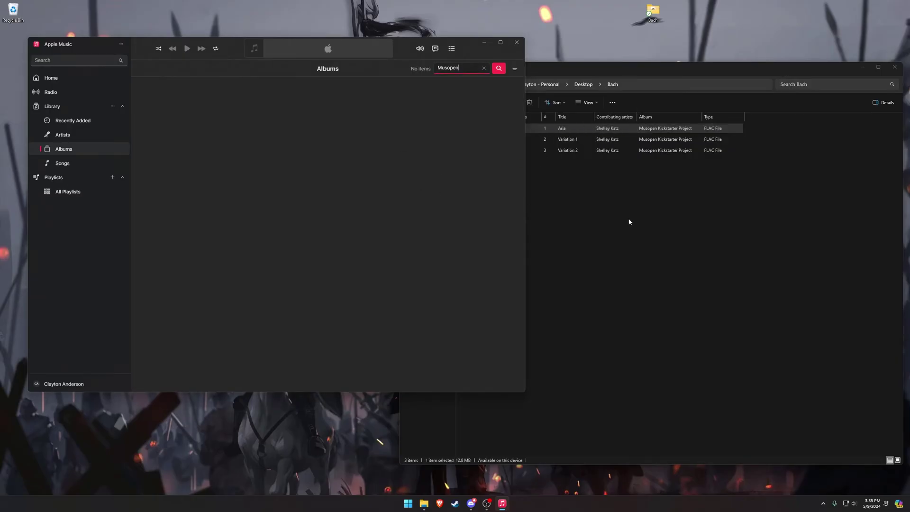
# - Filter the Songs list for "Musopen" and try again to add the Aria FLAC file from the Bach folder
pyautogui.click(76, 159)
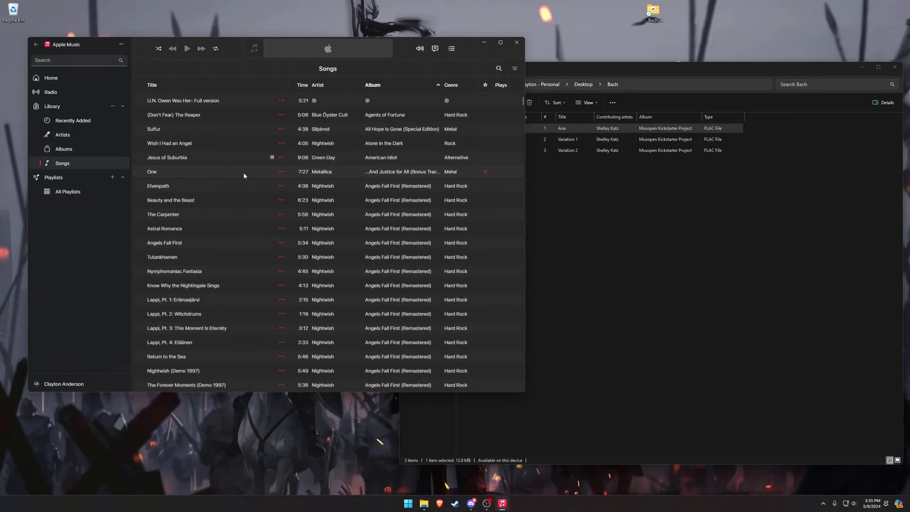
pyautogui.click(498, 68)
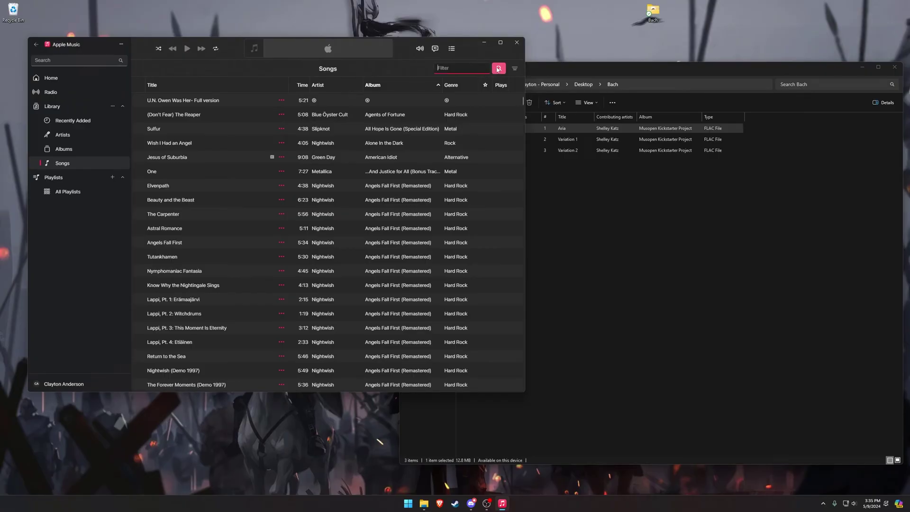
pyautogui.write('Musopen')
pyautogui.click(610, 138)
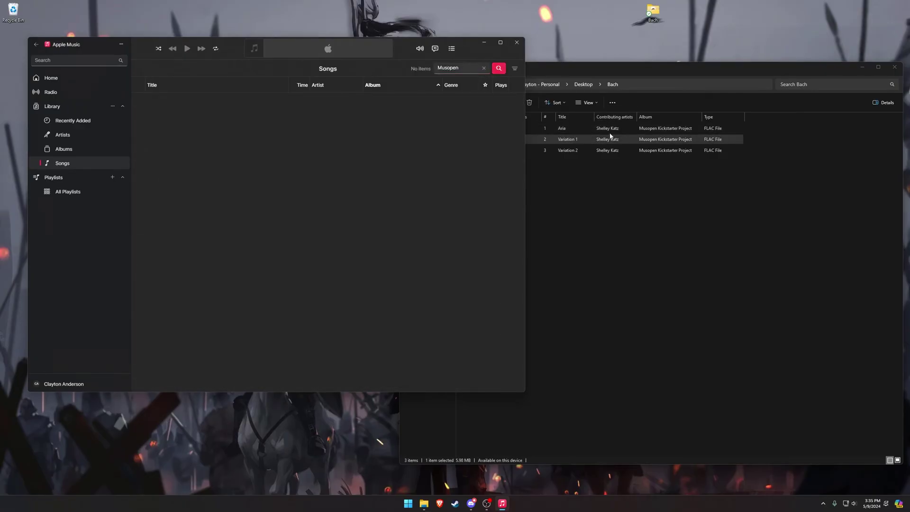
pyautogui.moveTo(606, 128); pyautogui.dragTo(552, 224)
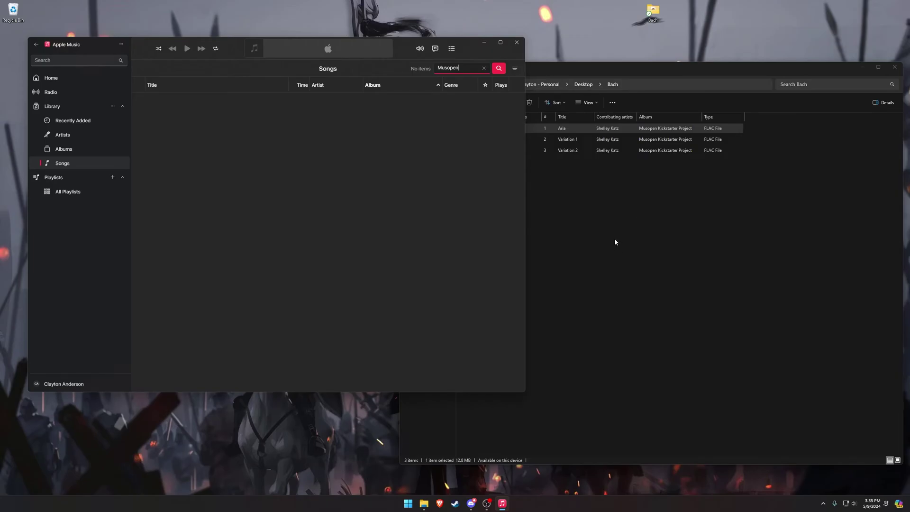
# - Launch MediaHuman Audio Converter and place its window over the Apple Music window
pyautogui.click(407, 503)
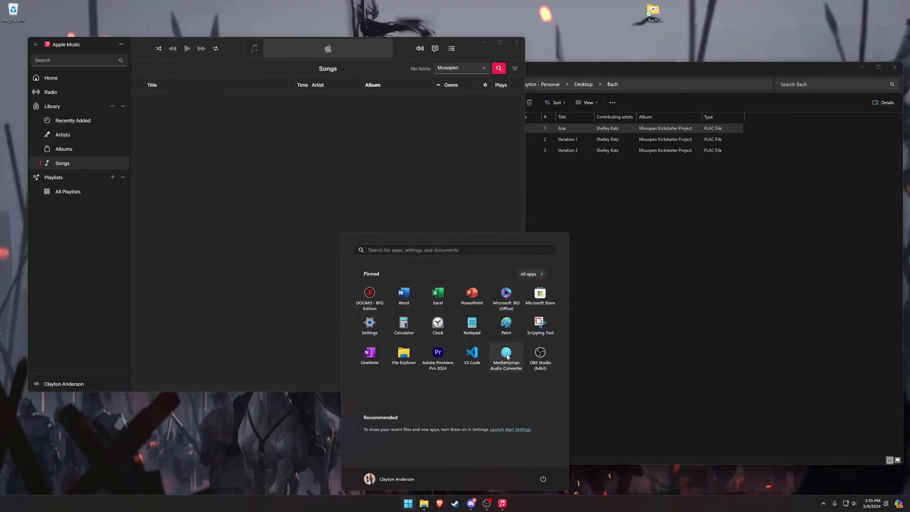
pyautogui.click(506, 354)
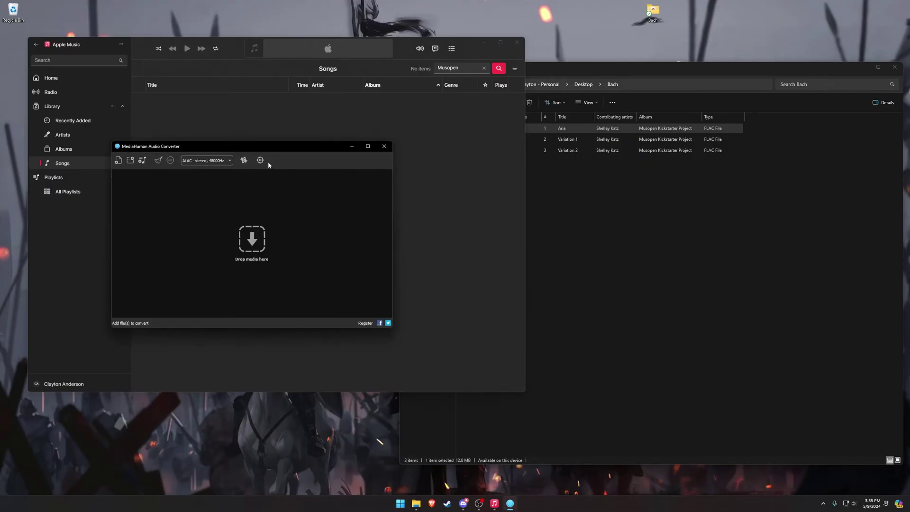
pyautogui.moveTo(284, 150); pyautogui.dragTo(345, 152)
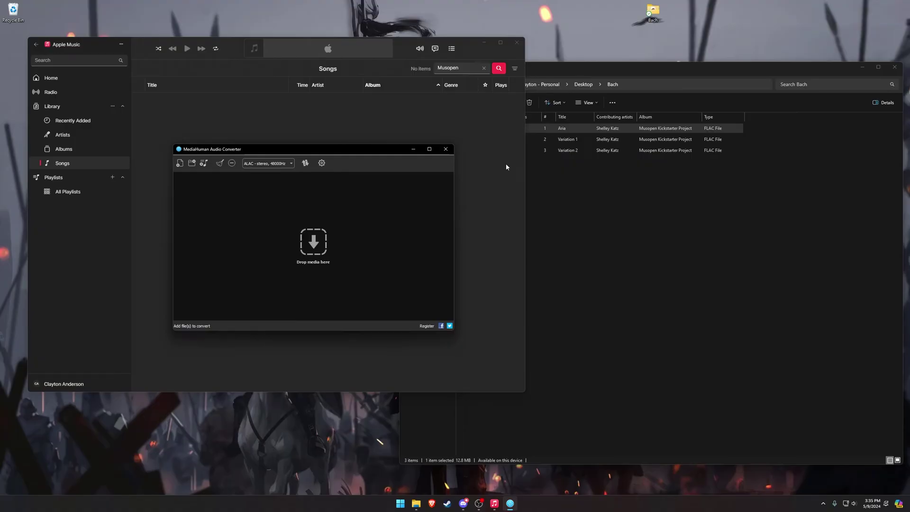
# - Add all three FLAC files from the Bach folder to MediaHuman Audio Converter's conversion list
pyautogui.click(598, 205)
pyautogui.moveTo(545, 209); pyautogui.dragTo(488, 129)
pyautogui.moveTo(488, 128); pyautogui.dragTo(334, 237)
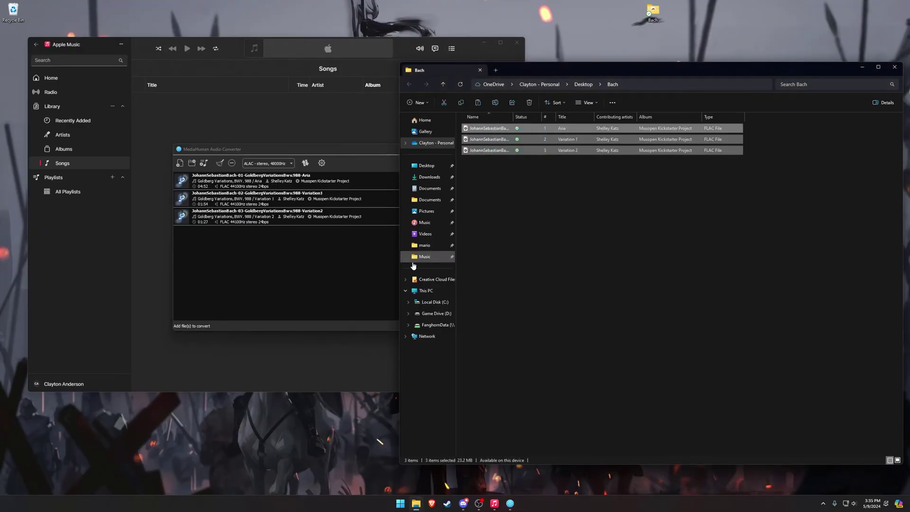
pyautogui.click(280, 260)
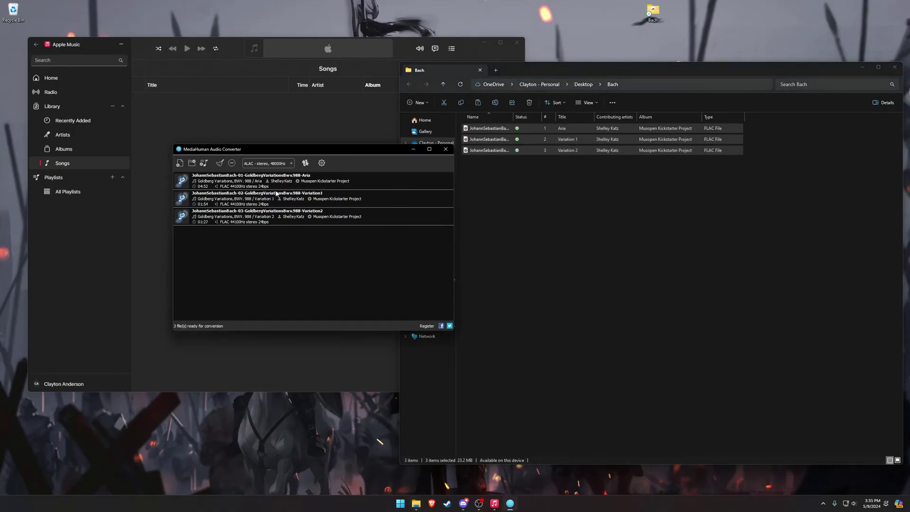
# - Check the ALAC stereo, 48000Hz output profile and convert the three listed Bach files with it
pyautogui.click(256, 163)
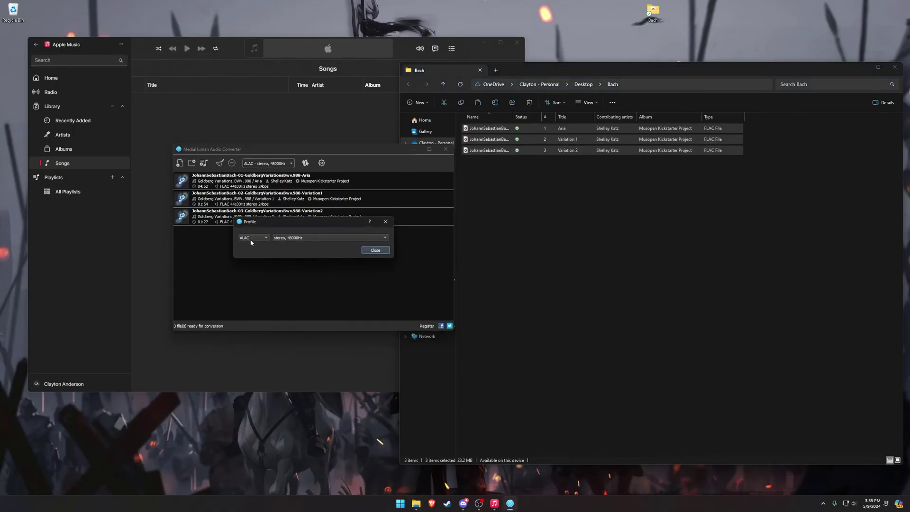
pyautogui.click(374, 250)
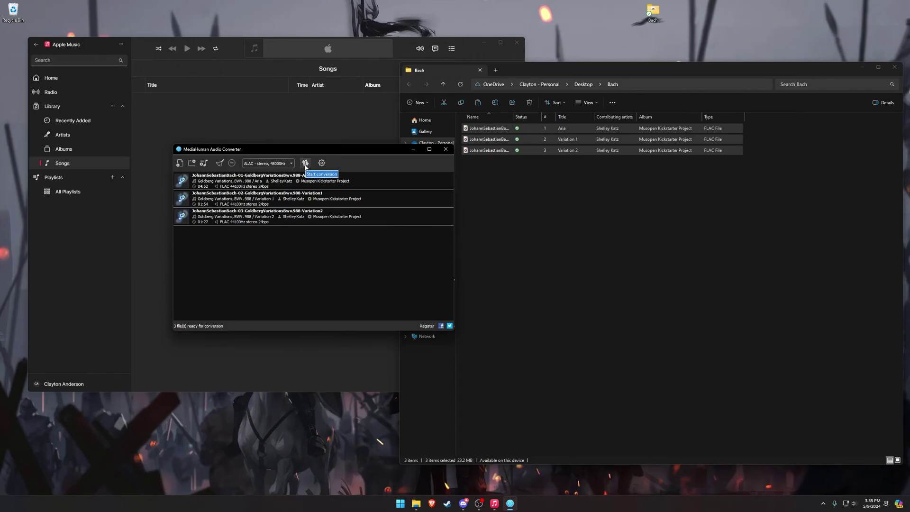
pyautogui.click(305, 163)
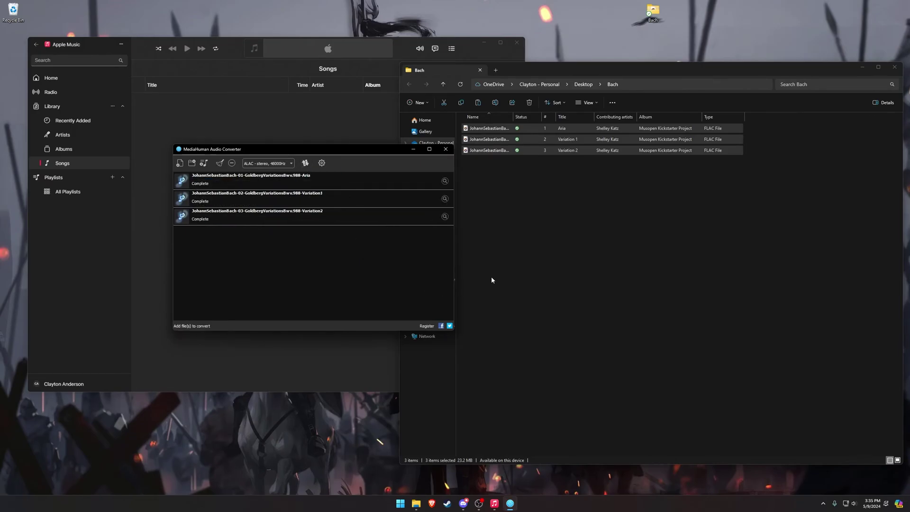
# - Open the "Converted by MediaHuman" folder inside the local Music folder in File Explorer
pyautogui.click(585, 304)
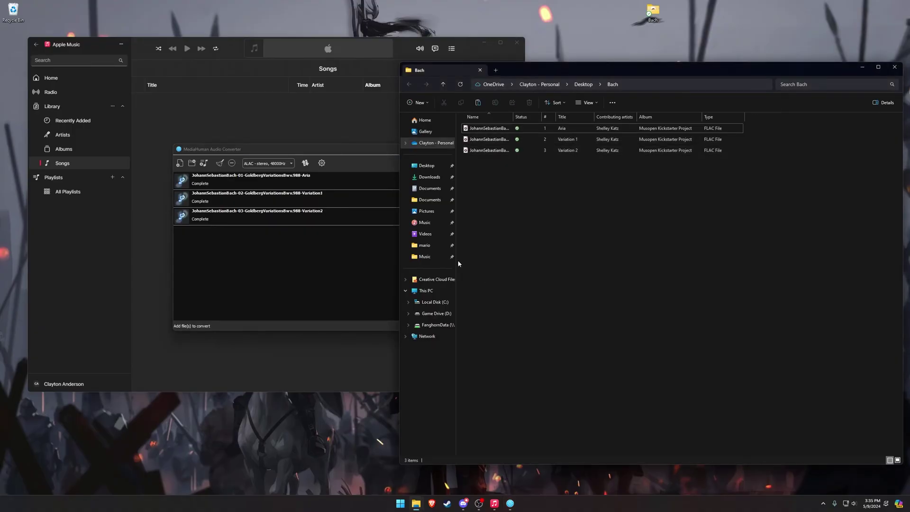
pyautogui.click(275, 260)
pyautogui.click(504, 305)
pyautogui.click(424, 222)
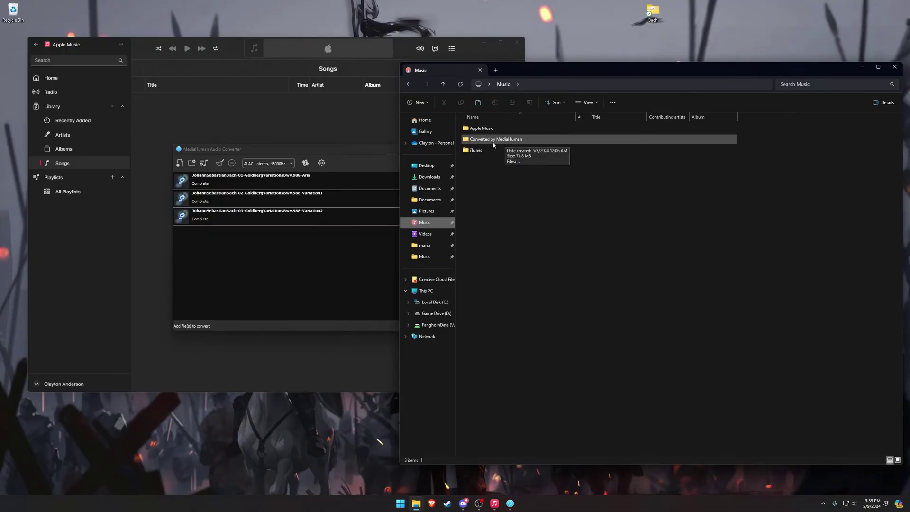
pyautogui.click(492, 145)
pyautogui.doubleClick(500, 144)
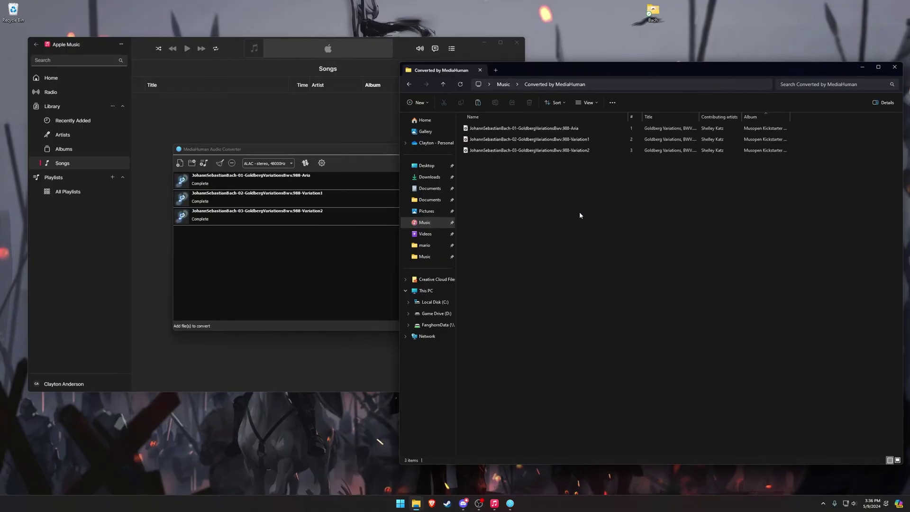
# - Copy the three converted Goldberg Variations files into the Bach folder of the Music folder on the Z: network drive
pyautogui.moveTo(539, 177); pyautogui.dragTo(512, 123)
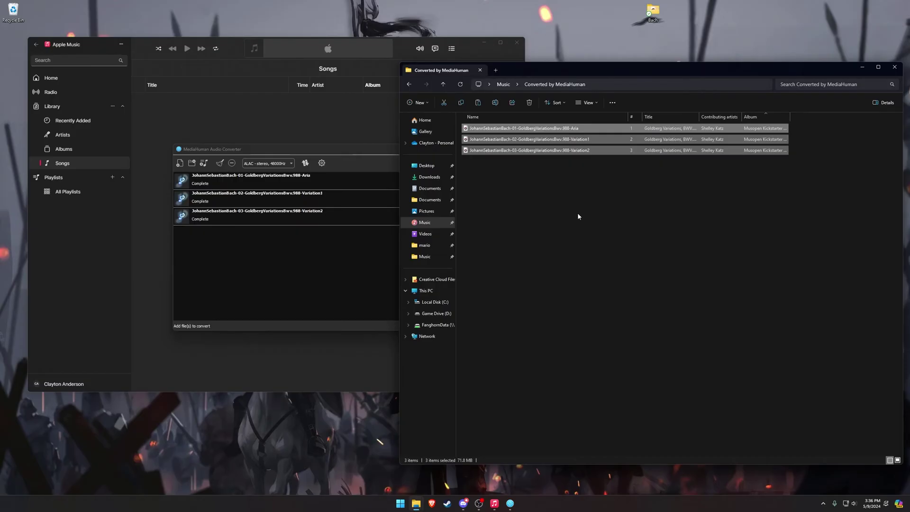
pyautogui.click(426, 256)
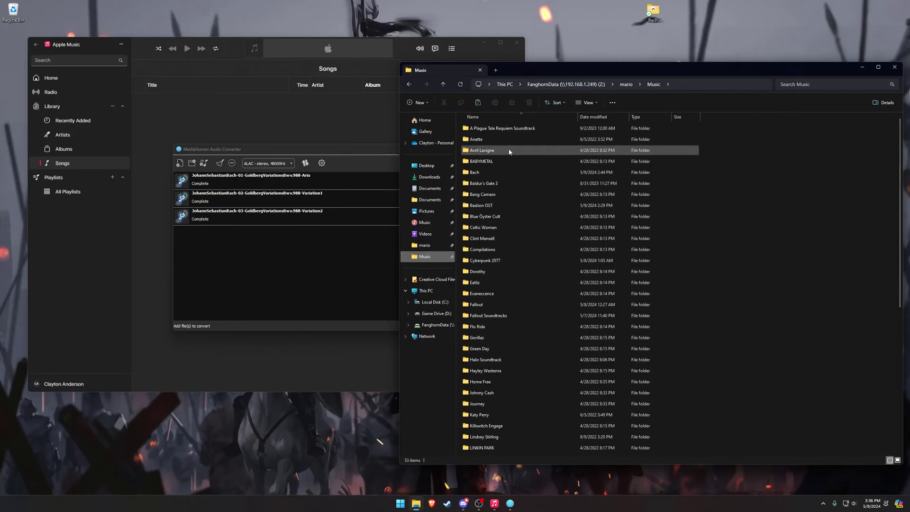
pyautogui.doubleClick(502, 172)
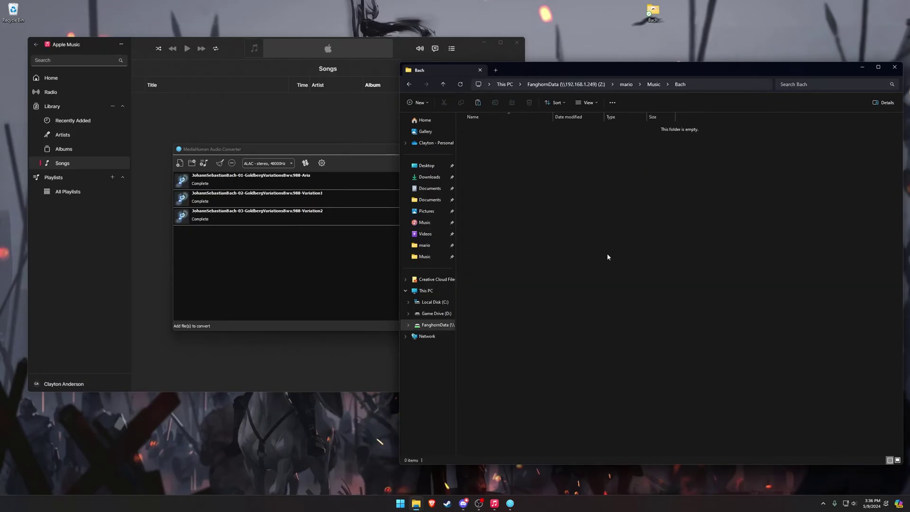
pyautogui.hotkey('ctrl', 'v')
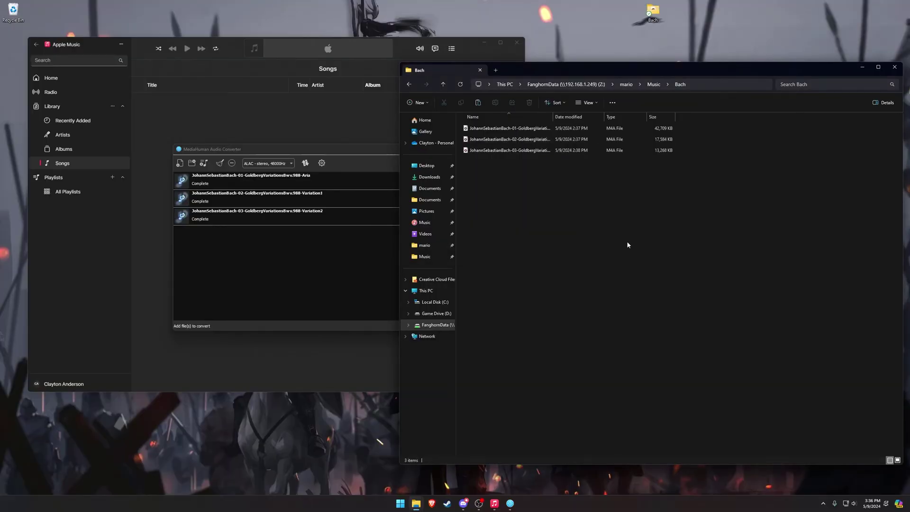
# - Add the three M4A files from the network drive's Bach folder to the Apple Music library and bring Apple Music to the front
pyautogui.moveTo(636, 245); pyautogui.dragTo(556, 184)
pyautogui.click(94, 284)
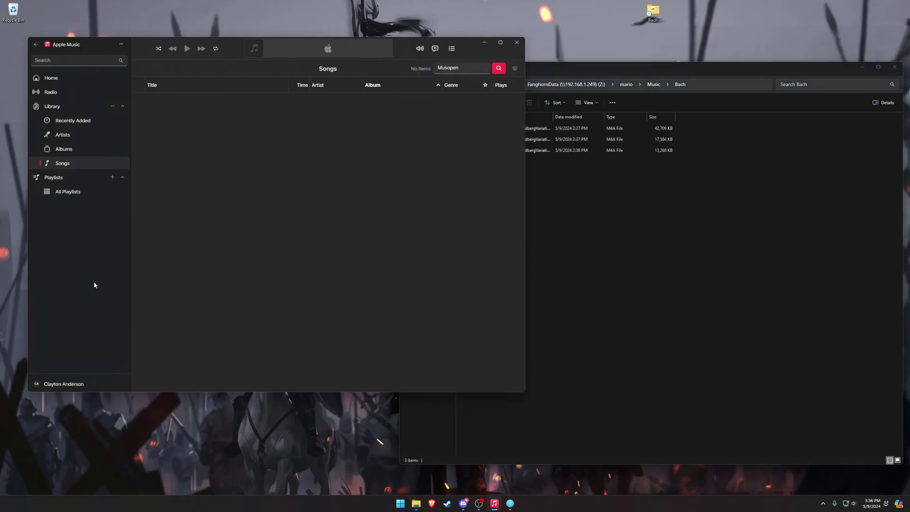
pyautogui.click(688, 272)
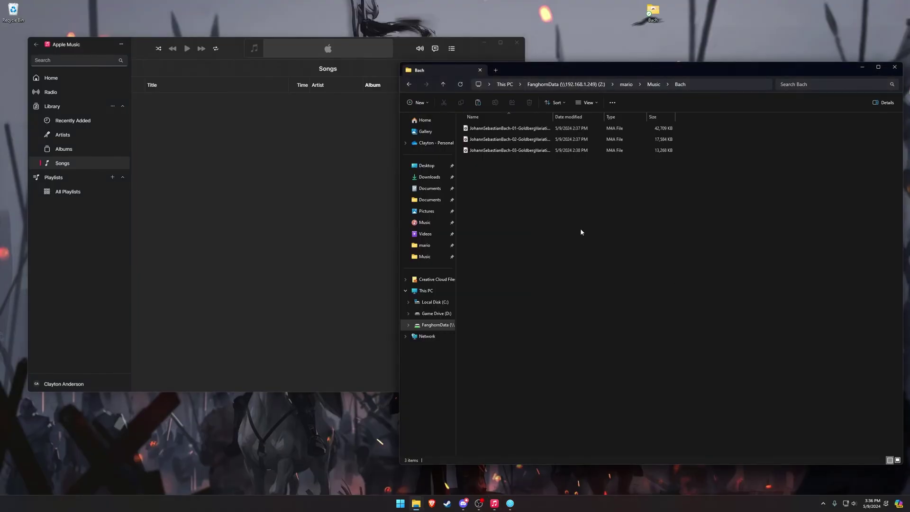
pyautogui.moveTo(580, 228); pyautogui.dragTo(325, 166)
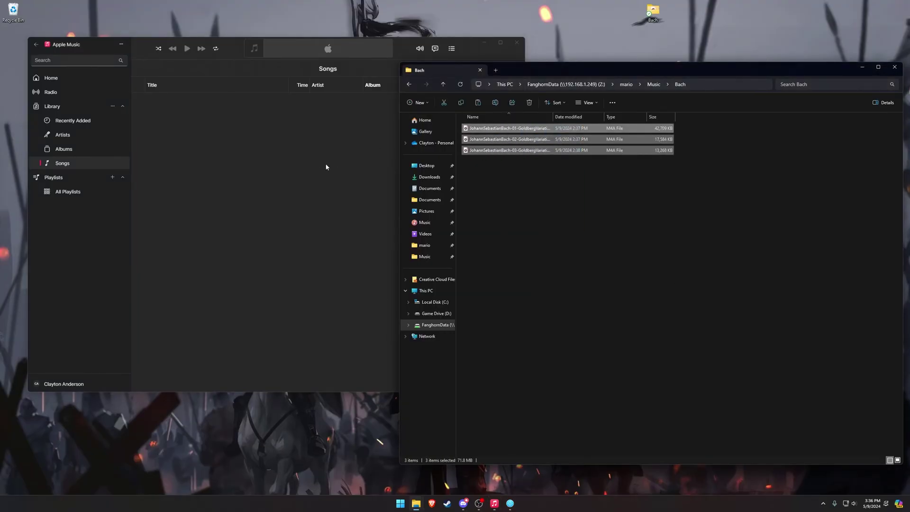
pyautogui.click(336, 288)
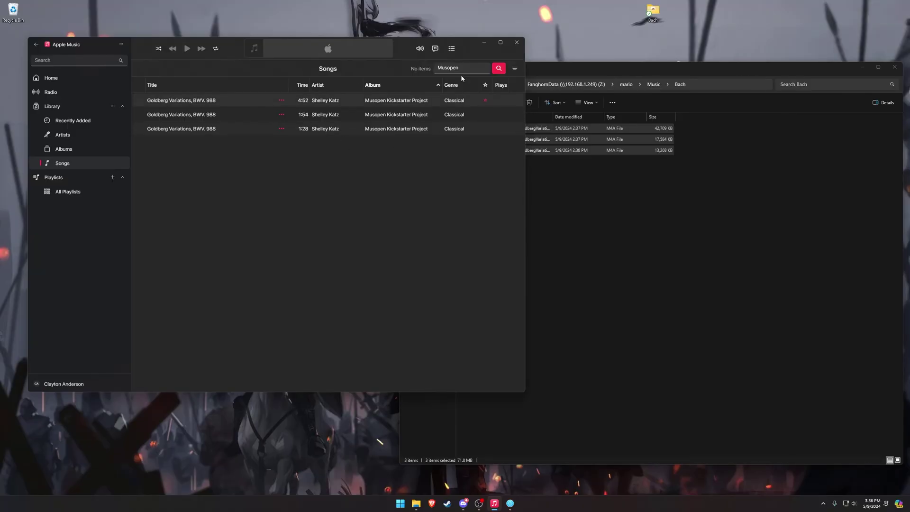
# - Select the three Goldberg Variations songs, mark their album as a compilation in their properties, and save the change
pyautogui.click(354, 129)
pyautogui.keyDown('shift'); pyautogui.click(350, 103); pyautogui.keyUp('shift')
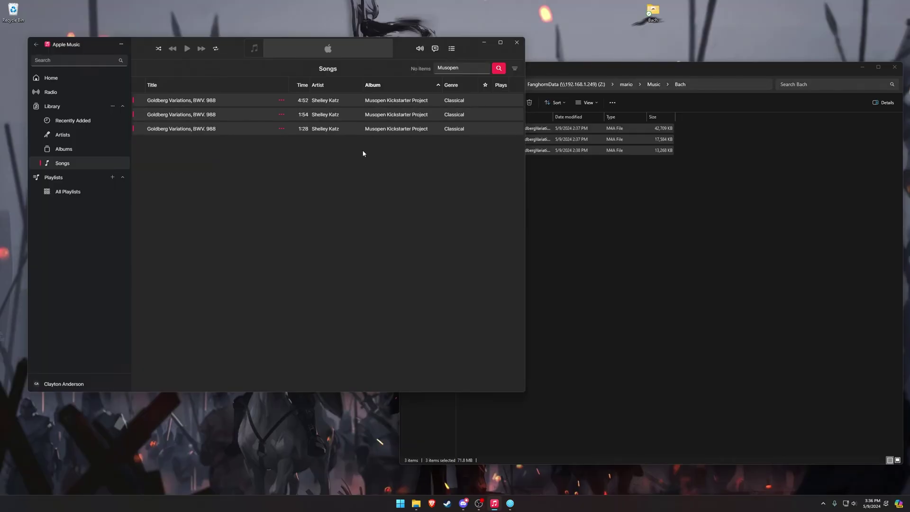
pyautogui.rightClick(351, 115)
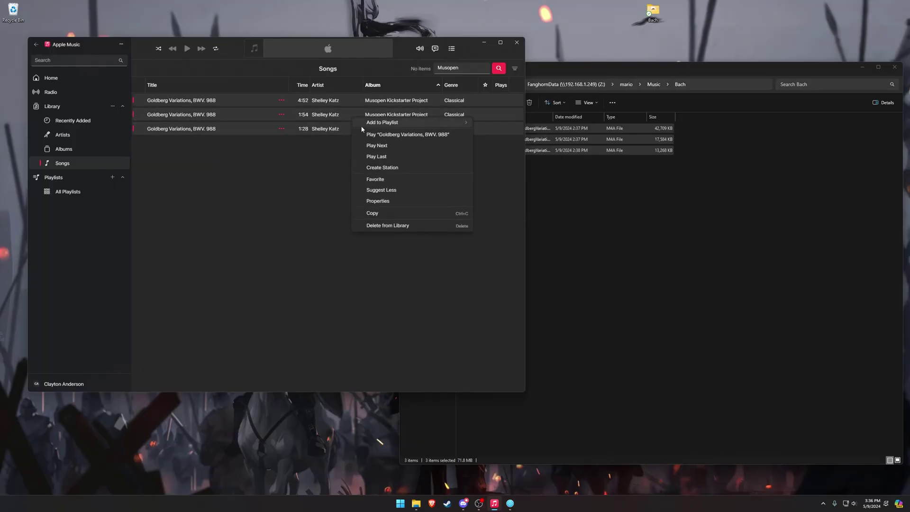
pyautogui.click(388, 201)
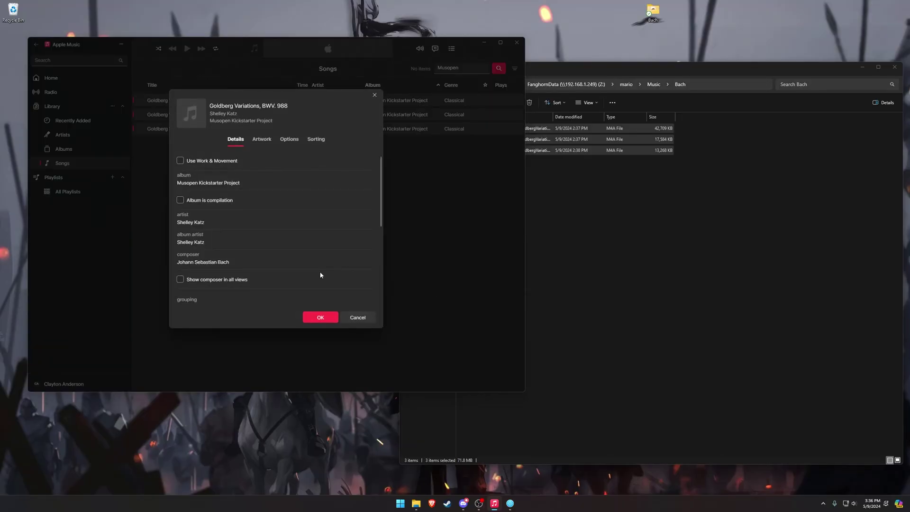
pyautogui.click(195, 202)
pyautogui.click(321, 317)
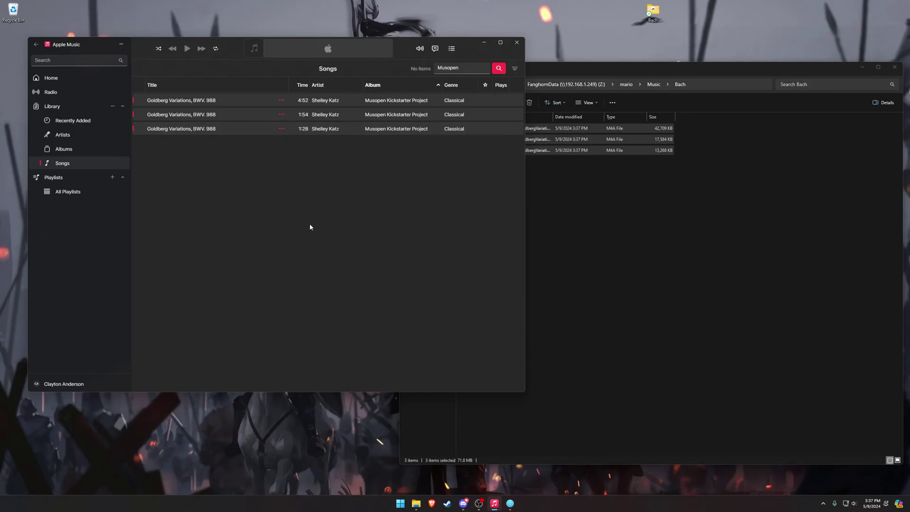
# - Show the library's albums in Apple Music and close the File Explorer window
pyautogui.click(62, 148)
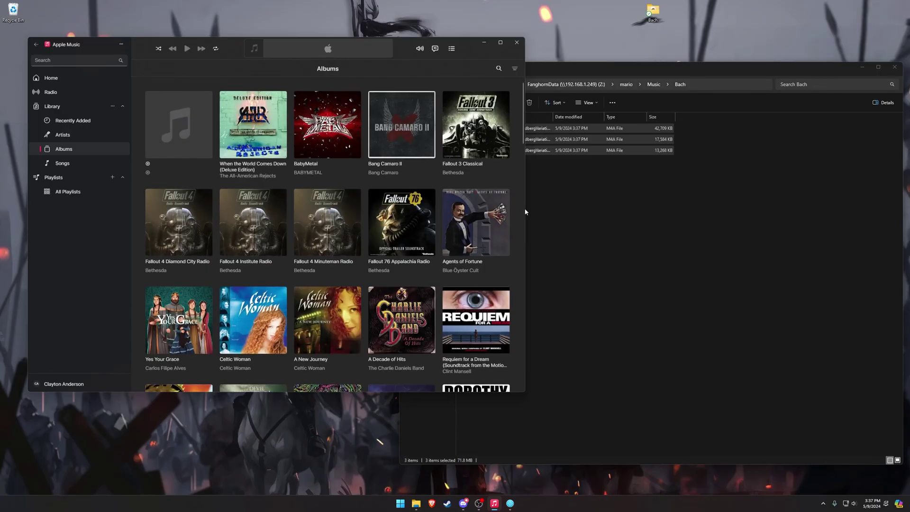
pyautogui.click(598, 236)
pyautogui.click(894, 67)
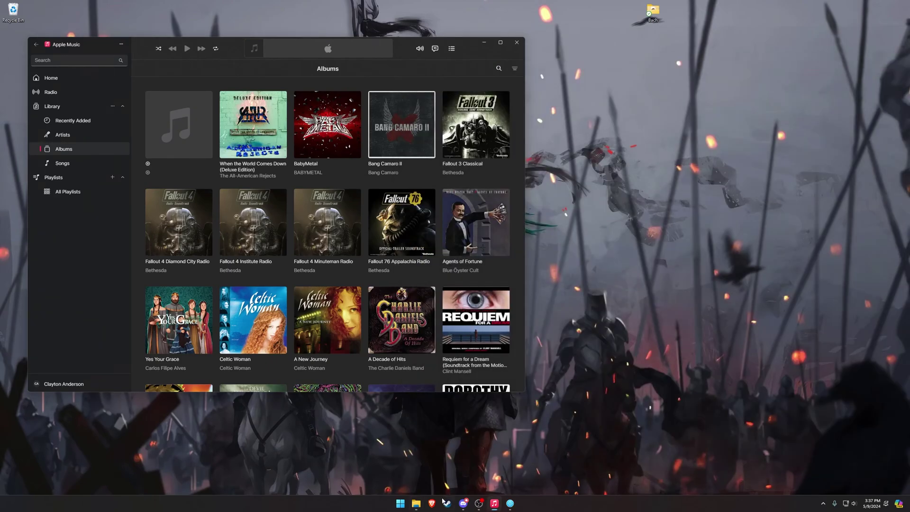
# - Search Windows for "apple devices" and launch the Apple Devices app
pyautogui.click(401, 502)
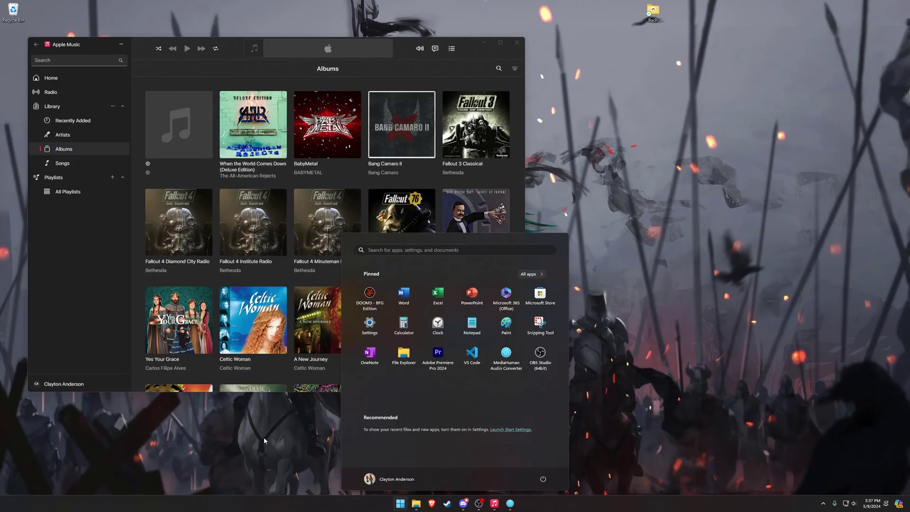
pyautogui.write('apple devices')
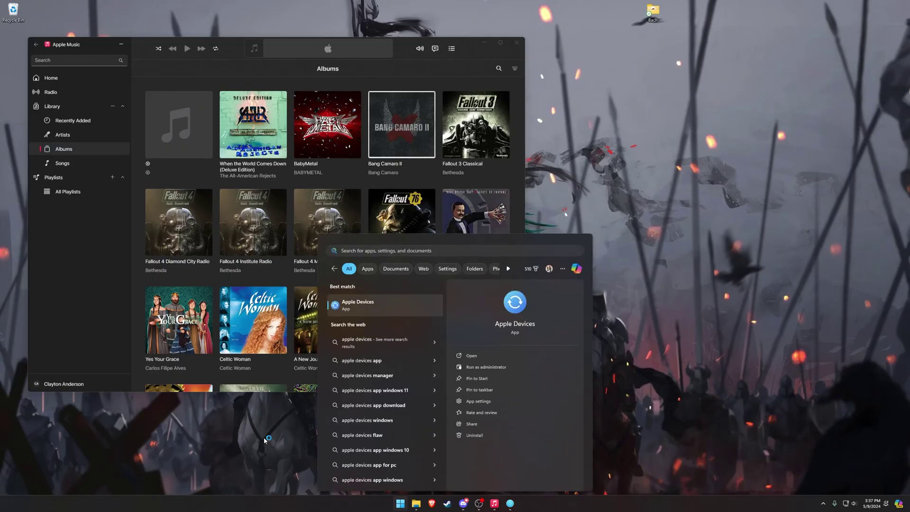
pyautogui.press('Return')
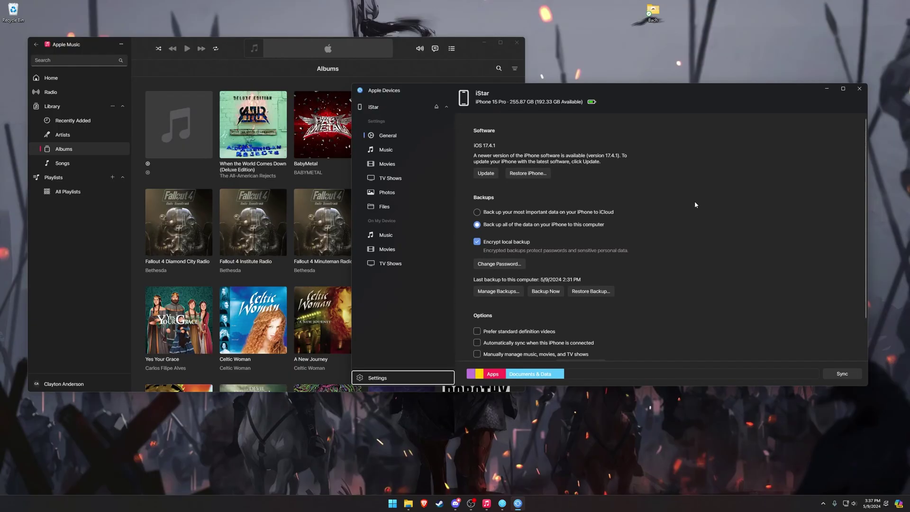
# - Open the connected iPhone's music sync settings and sync the entire music library onto the device
pyautogui.scroll(-2, 706, 200)
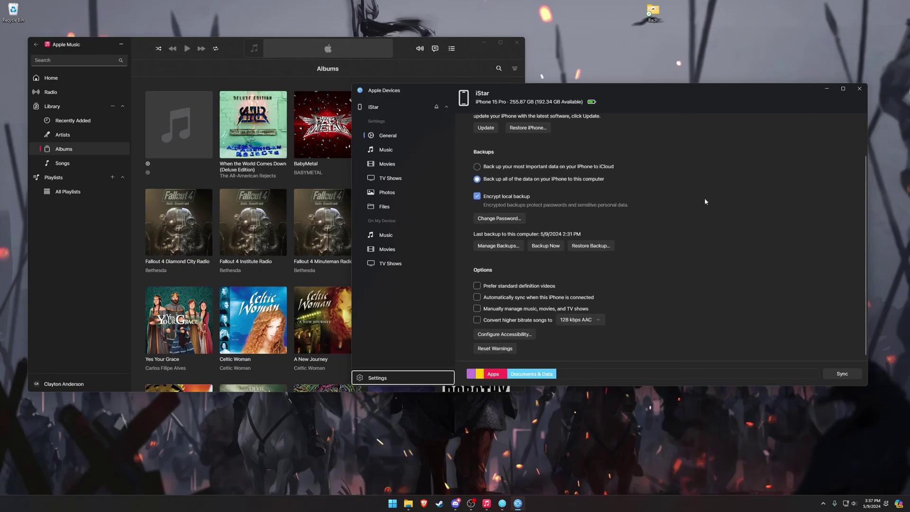
pyautogui.scroll(2, 706, 202)
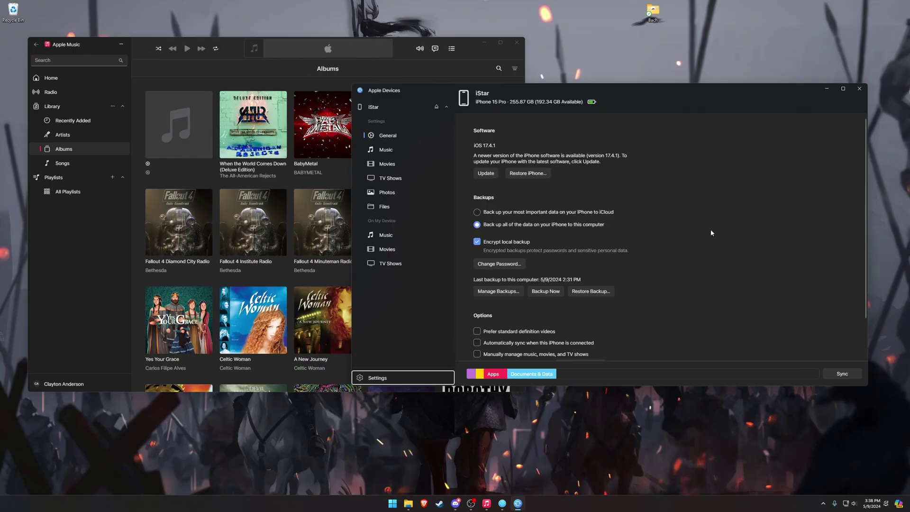
pyautogui.scroll(-2, 608, 237)
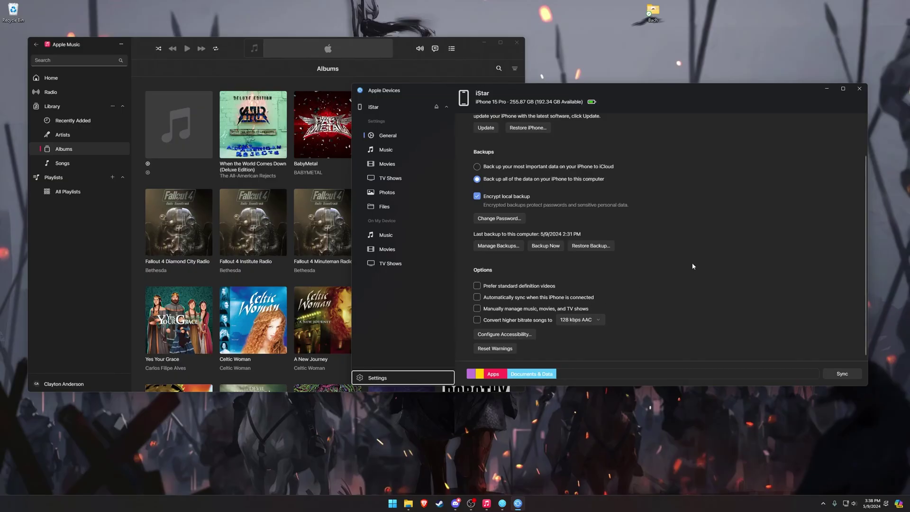
pyautogui.scroll(2, 693, 266)
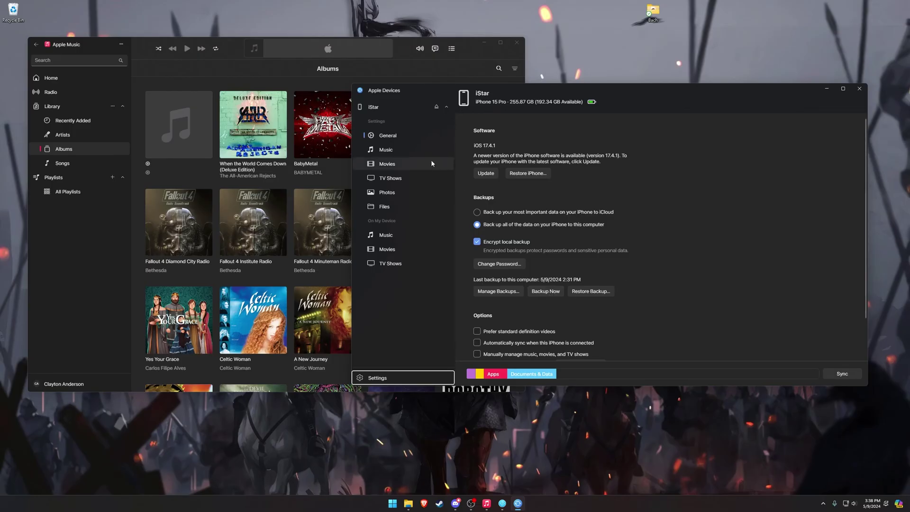
pyautogui.click(392, 151)
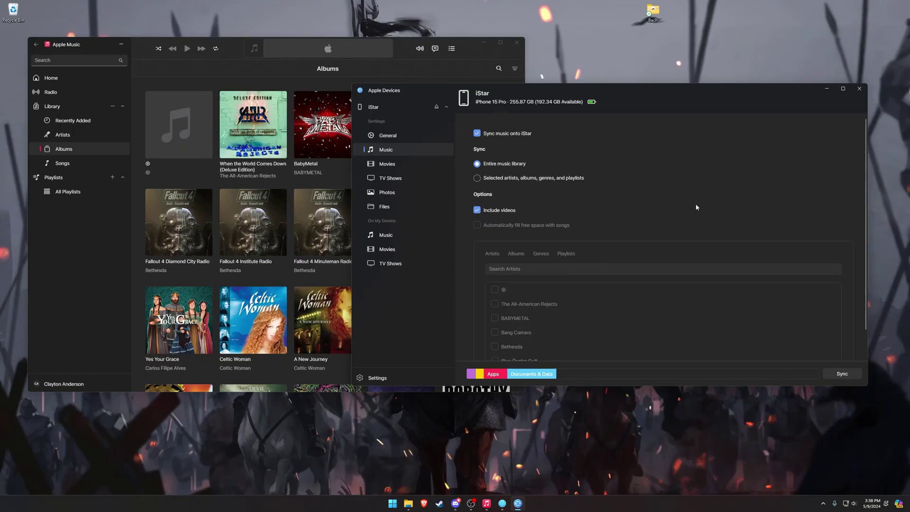
pyautogui.click(842, 374)
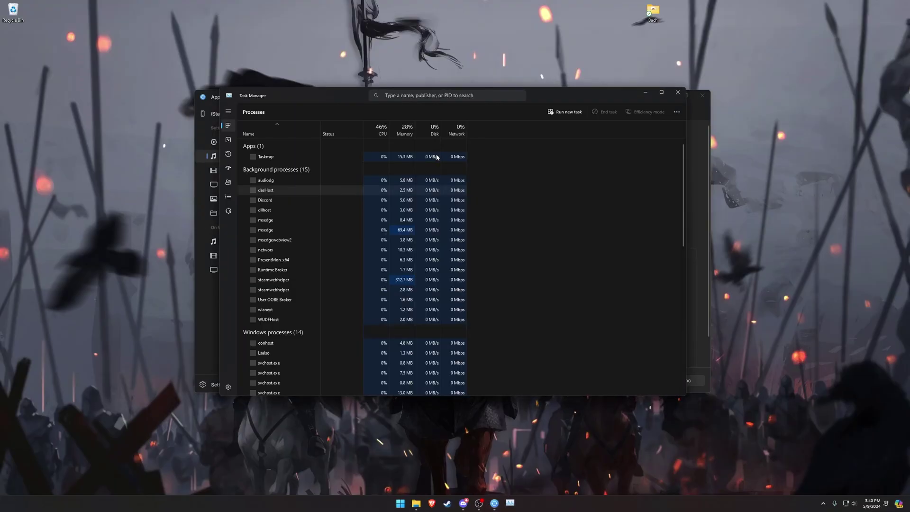
# - Search the running processes in Task Manager for "apple" and close Task Manager
pyautogui.click(443, 97)
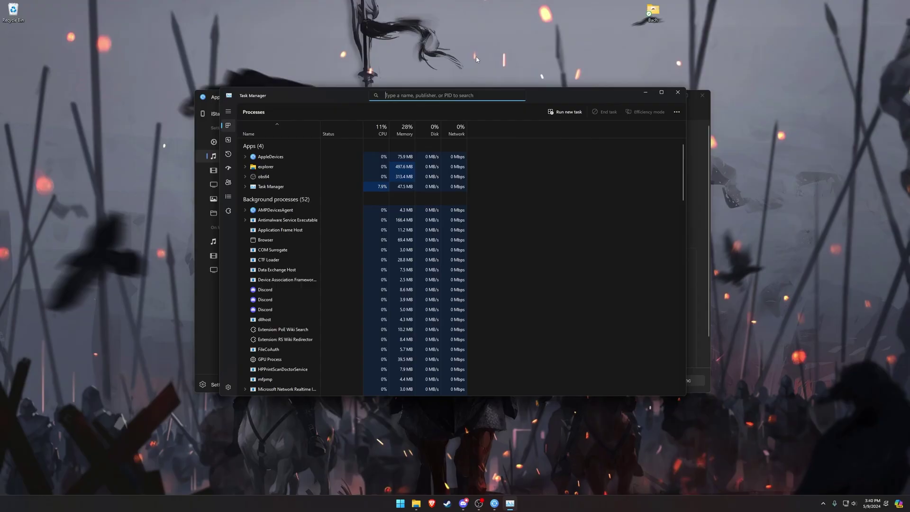
pyautogui.write('apple')
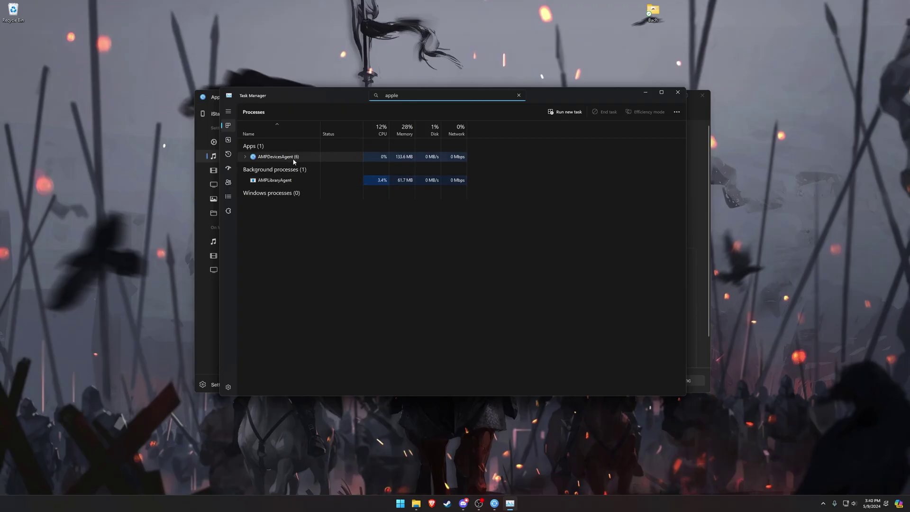
pyautogui.click(677, 92)
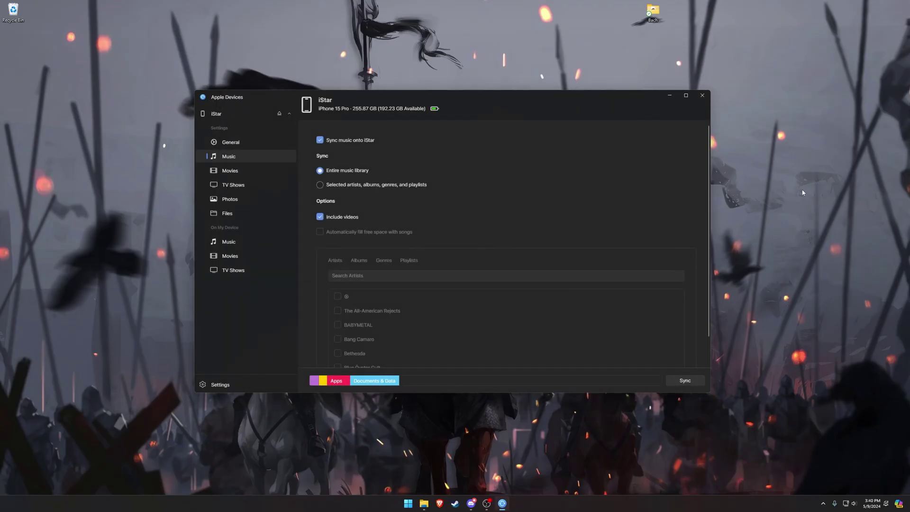